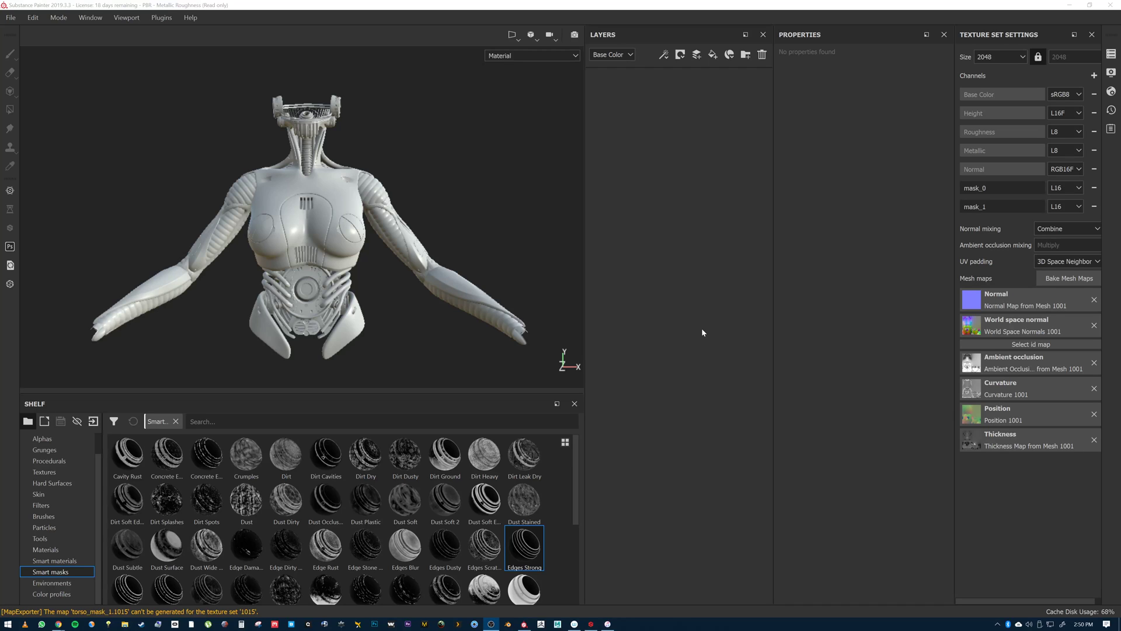
- Remove the existing mask_1 and mask_0 channels from the texture set
left_click(1094, 206)
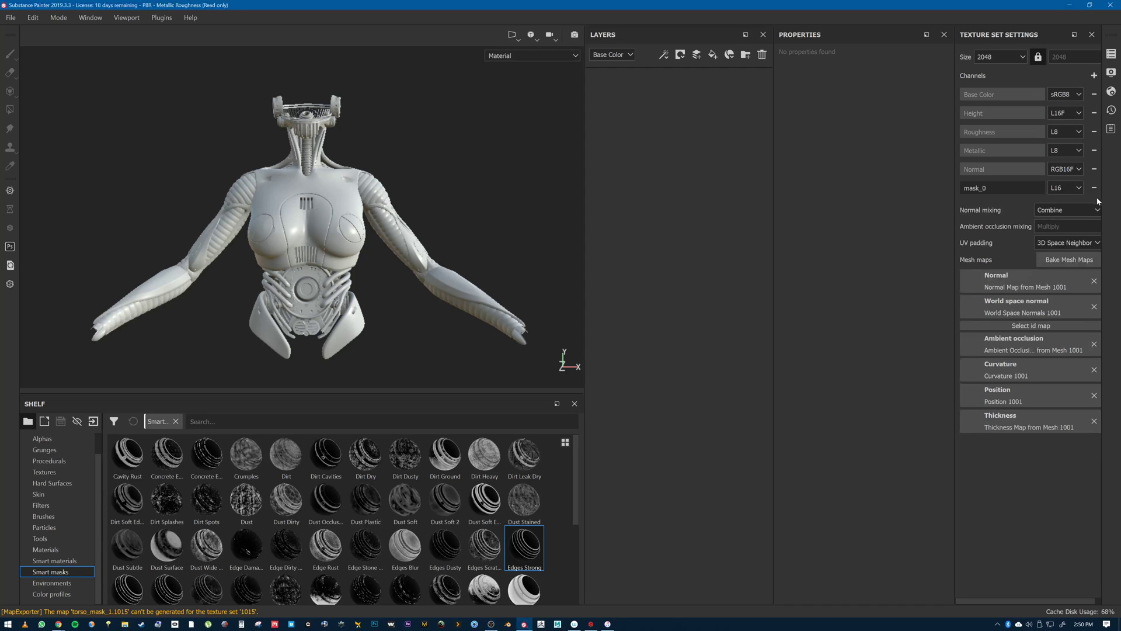
left_click(1093, 187)
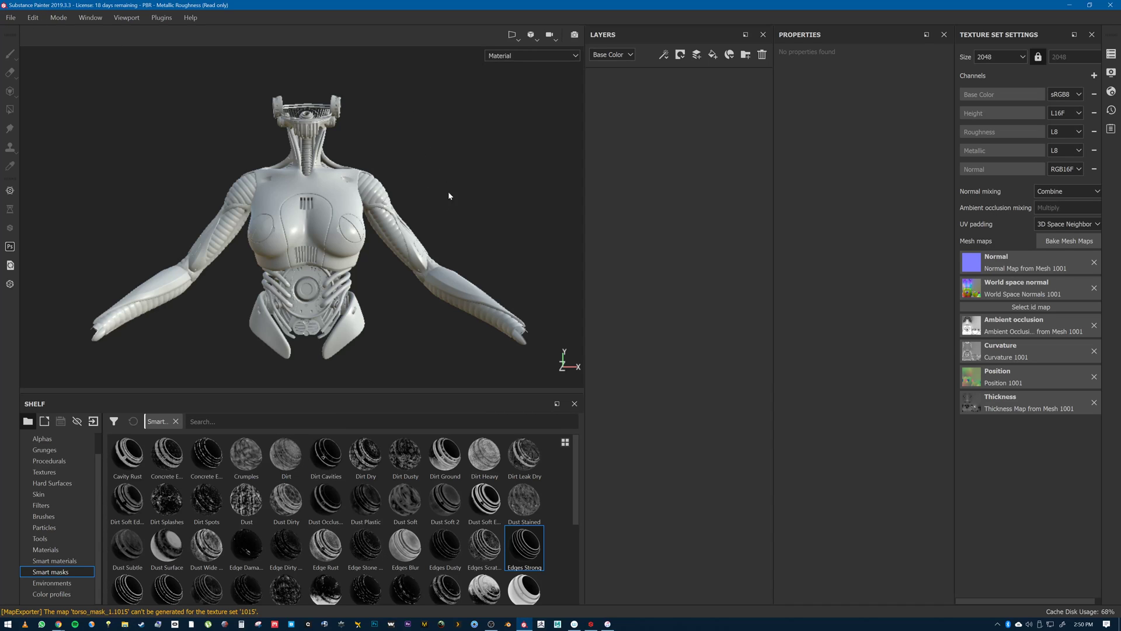
middle_click_drag(425, 244, 423, 218)
mouse_move(422, 219)
left_mouse_down("alt")
mouse_move(439, 192)
mouse_move(431, 175)
mouse_move(418, 218)
left_mouse_up("alt")
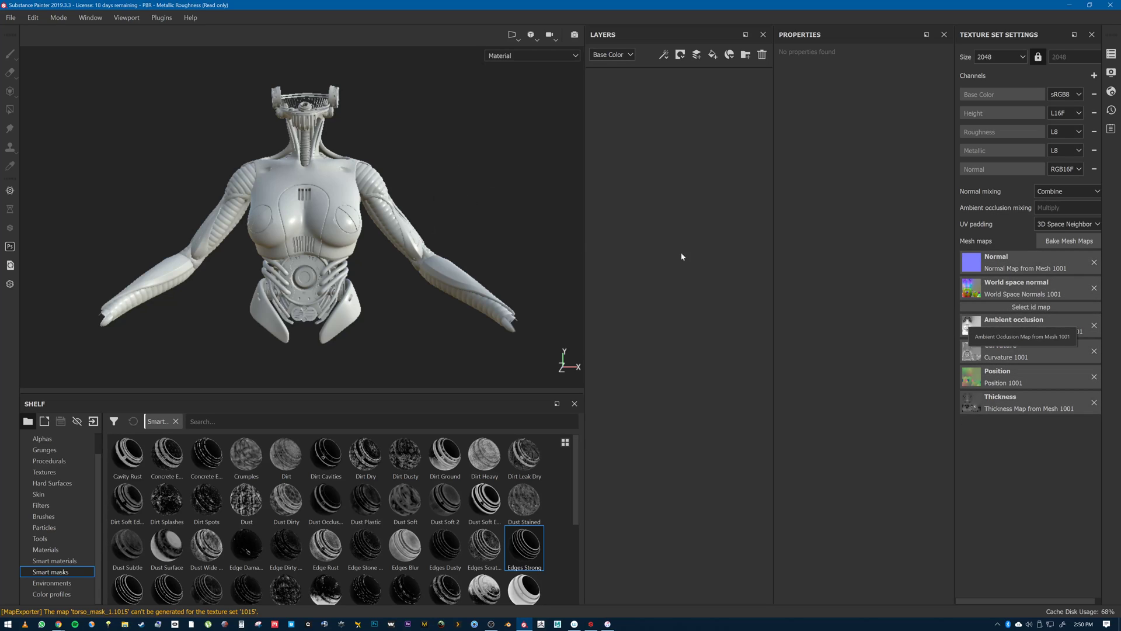
left_click_drag(440, 167, 534, 148, "alt")
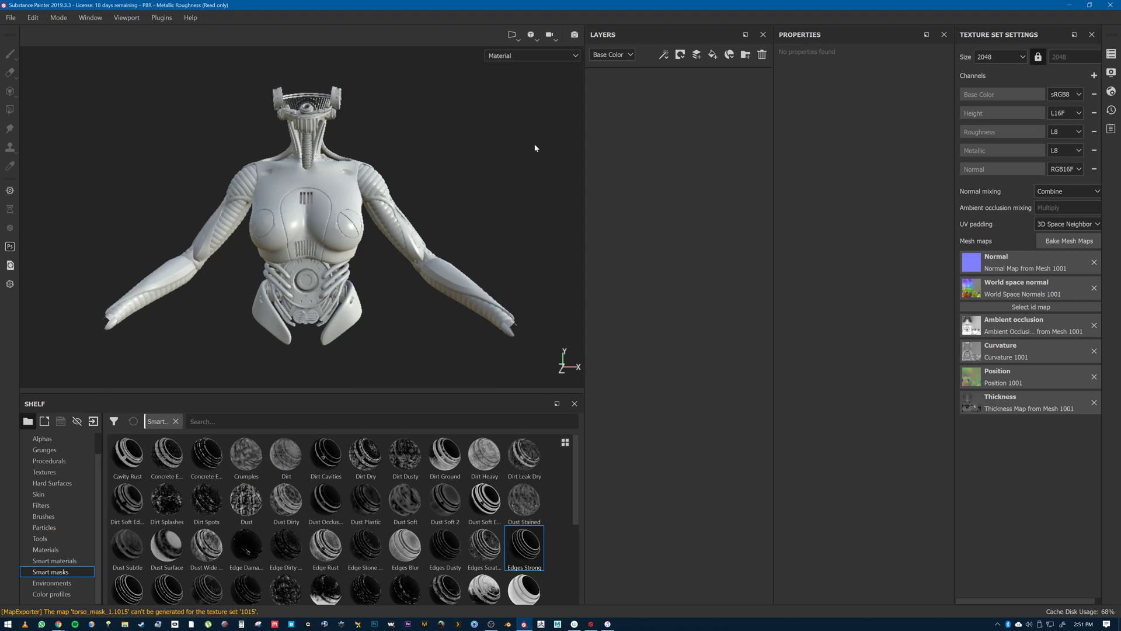
- Add the User0 and User1 channels to the texture set
left_click(1096, 79)
left_click(1070, 293)
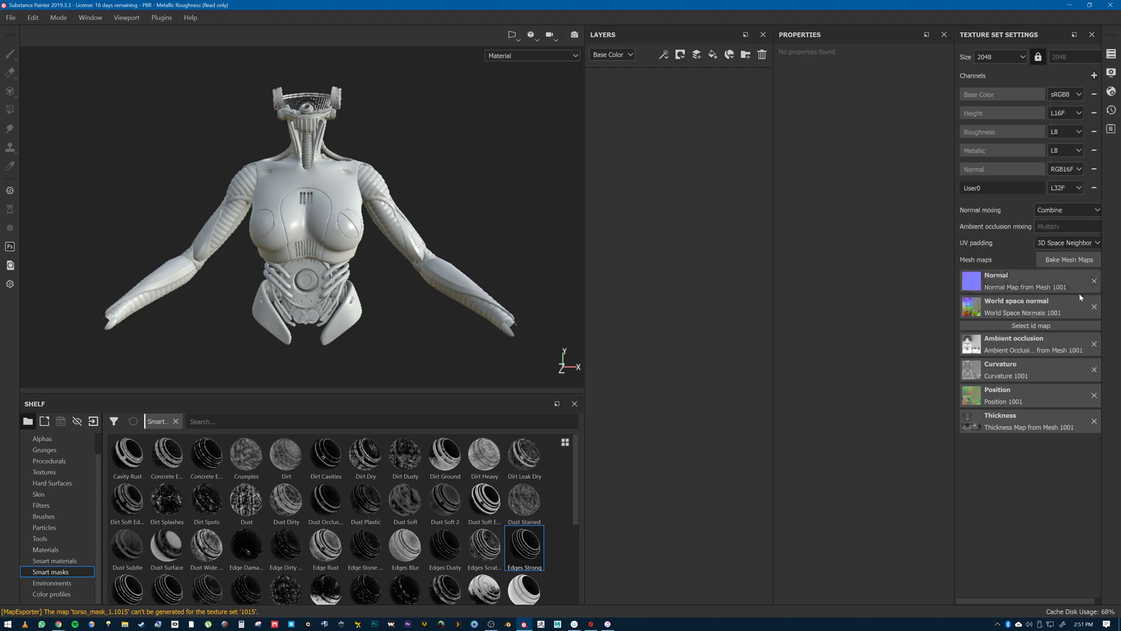
left_click(1093, 76)
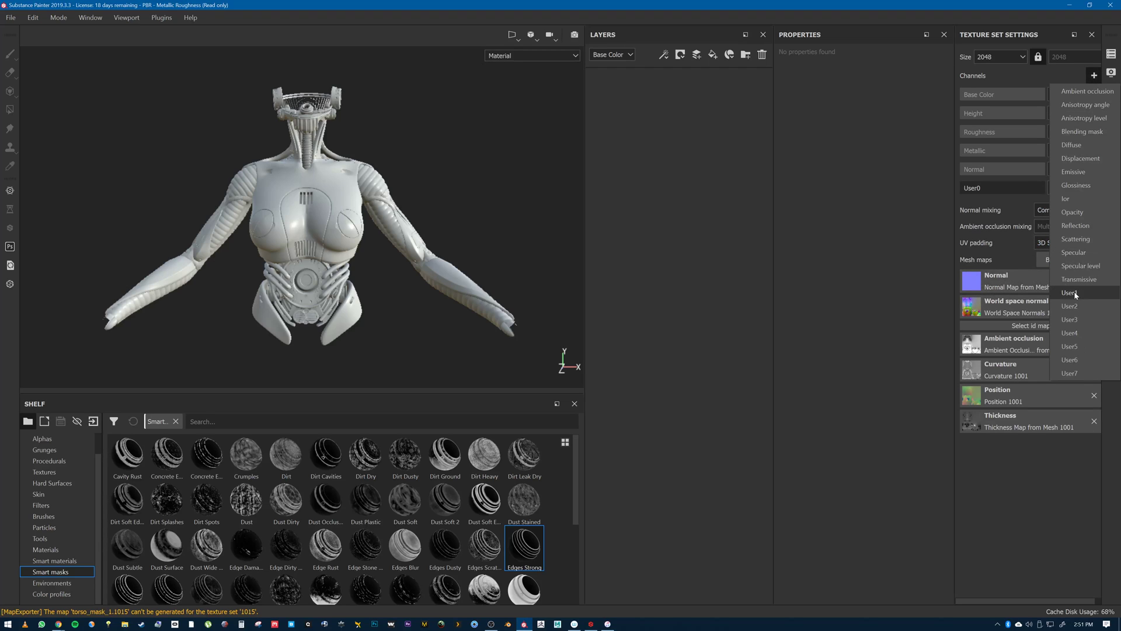
left_click(1079, 293)
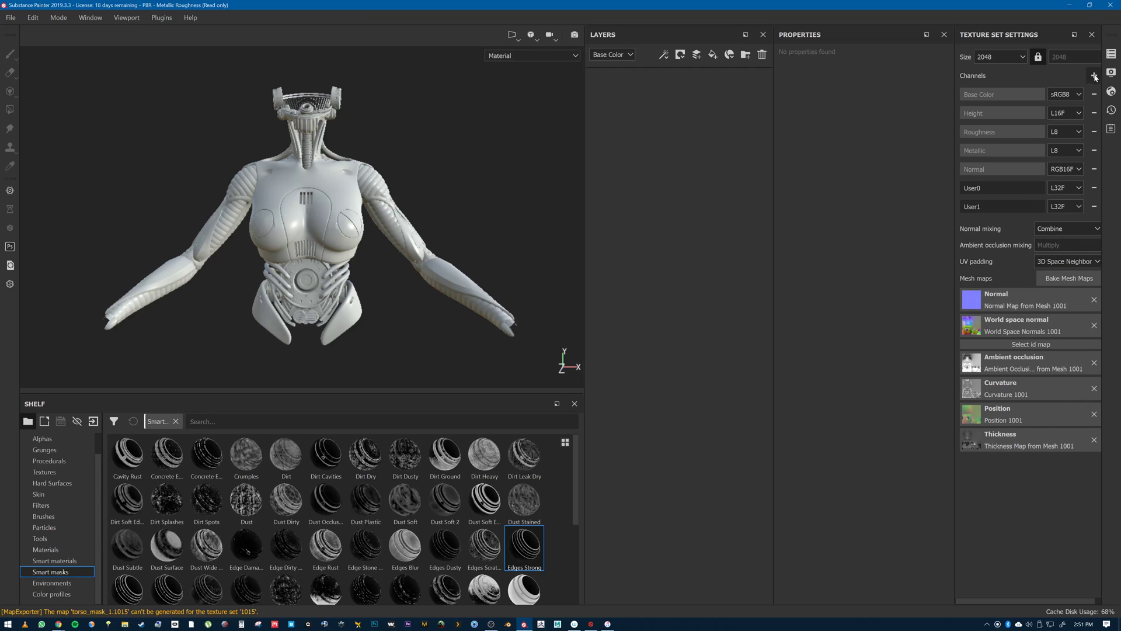
- Rename the User0 channel as mask_0 and the User1 channel as mask_1
left_click(1079, 189)
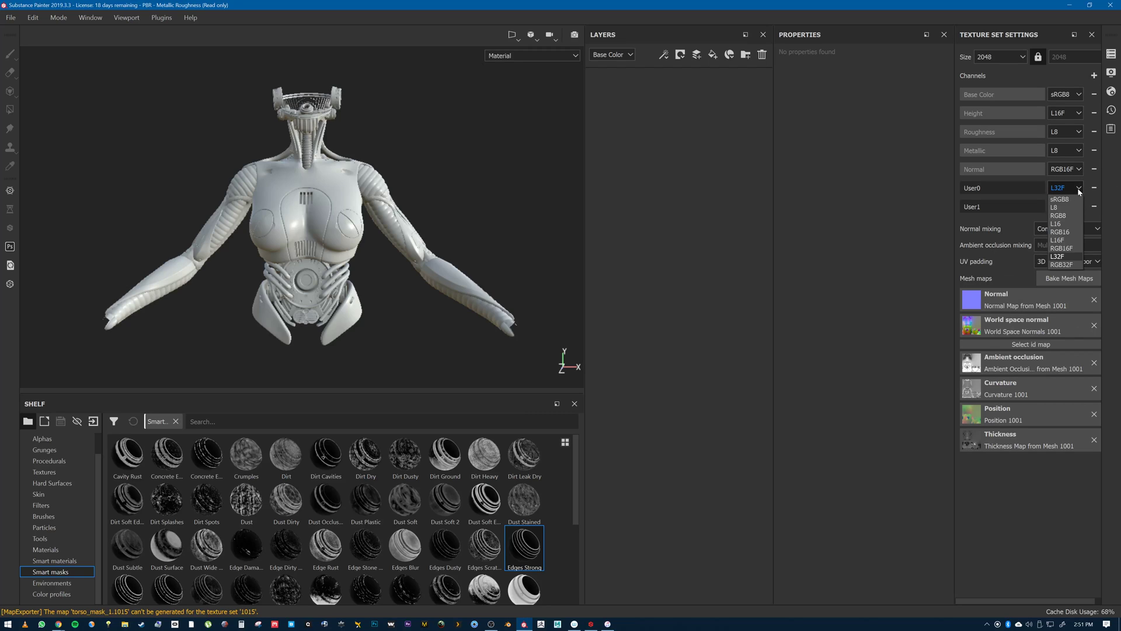
left_click(1101, 223)
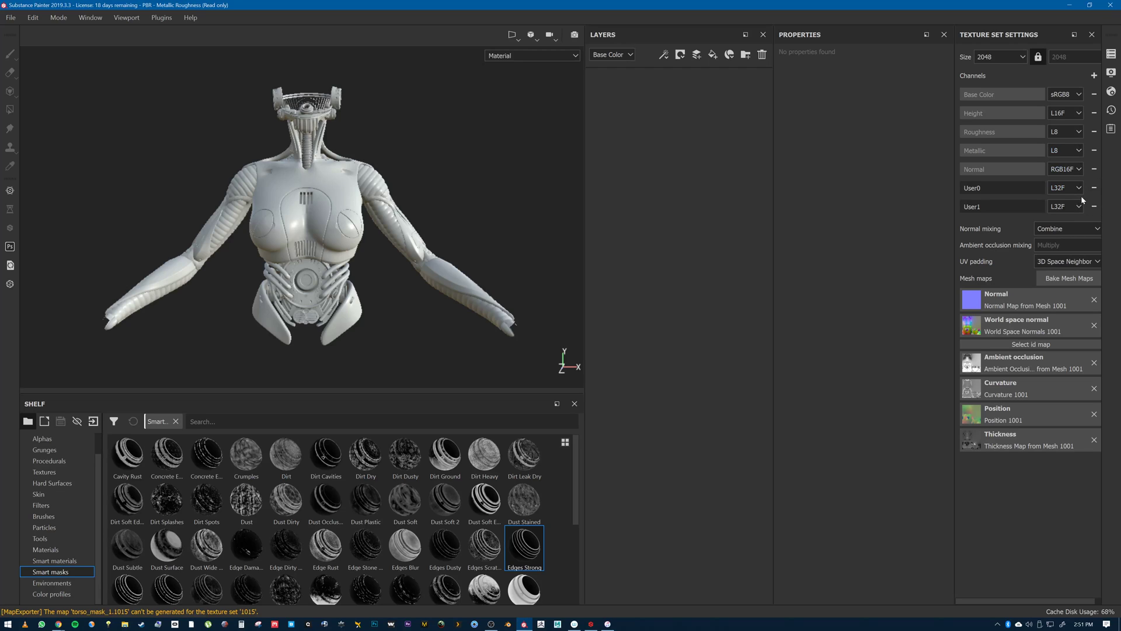
left_click(1006, 188)
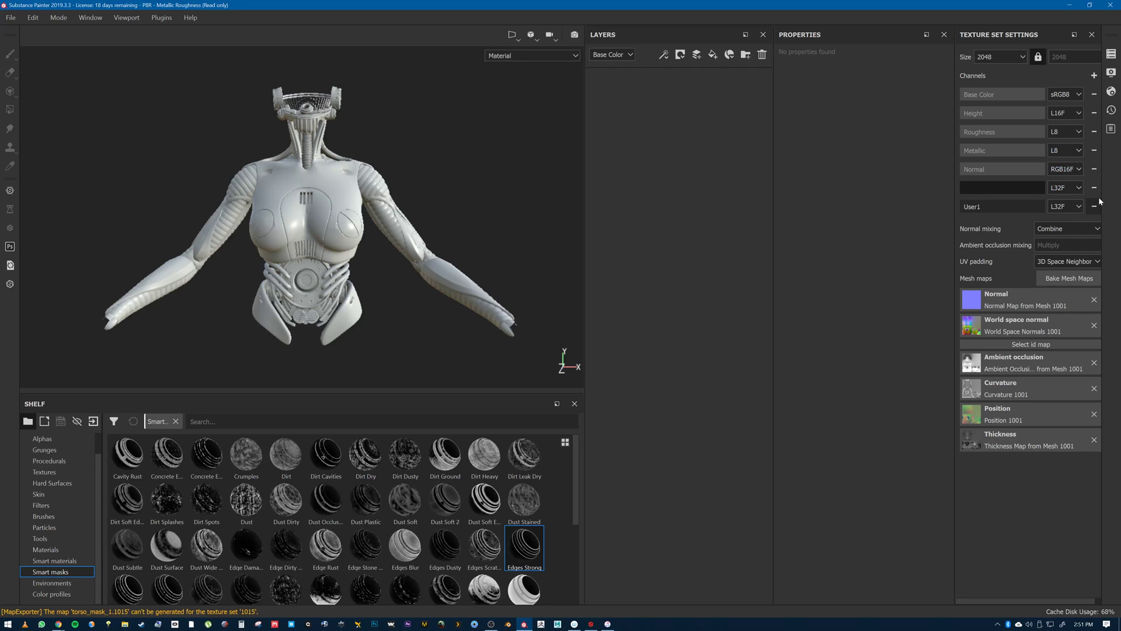
type("mask_0")
left_click(1001, 206)
type("mask")
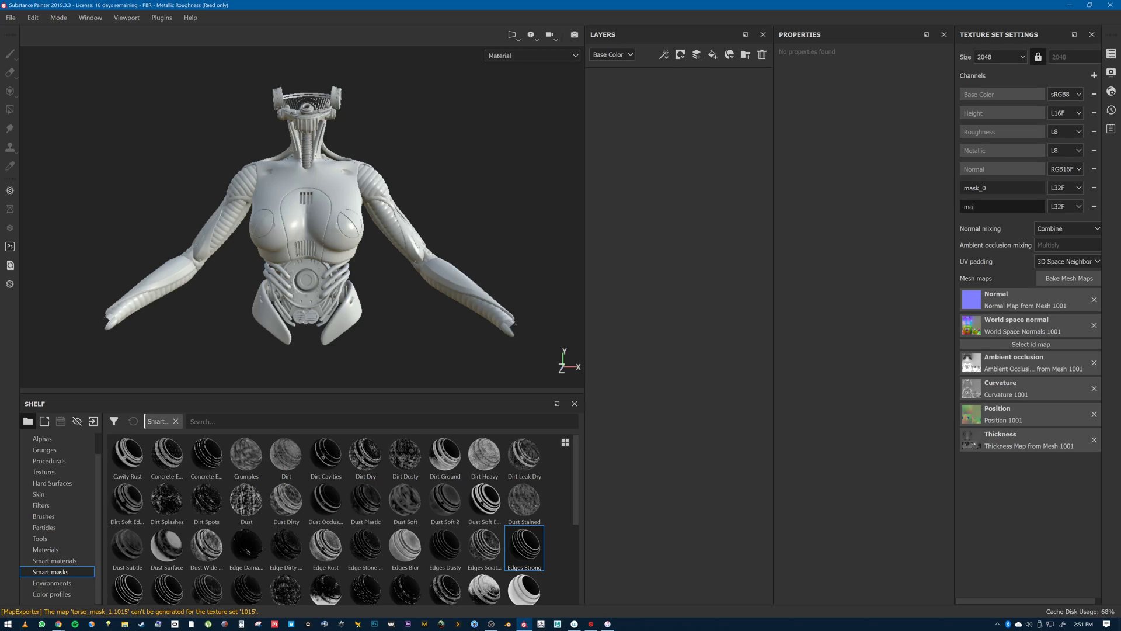
type("_1")
- Set the format of both the mask_0 and mask_1 channels to L16
left_click(1080, 188)
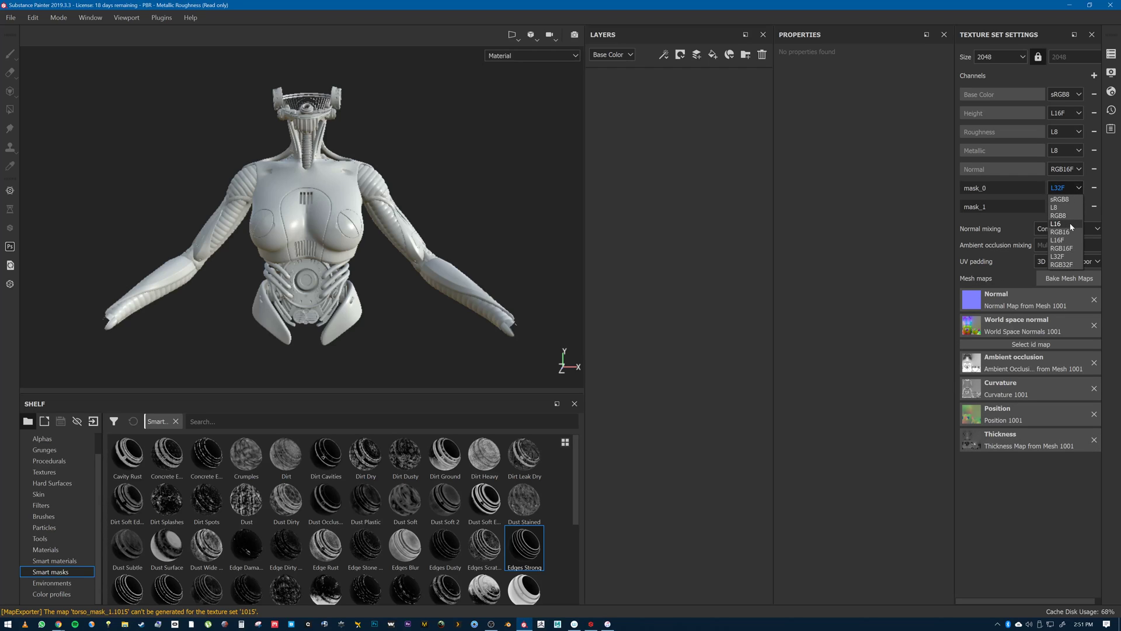
left_click(1069, 223)
left_click(1075, 208)
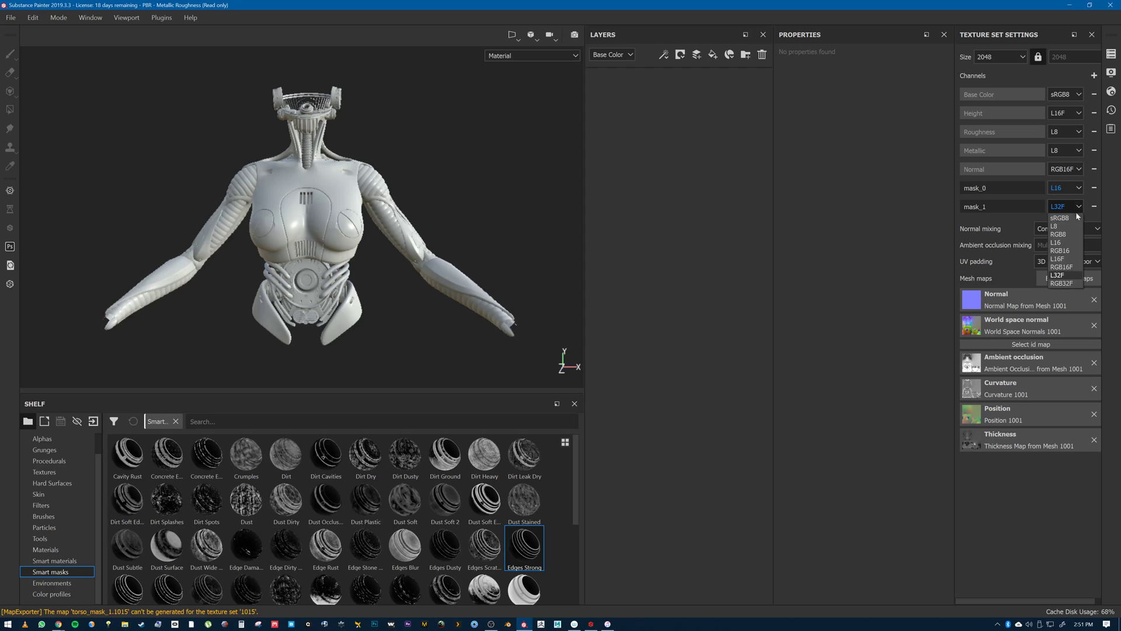
left_click(1071, 242)
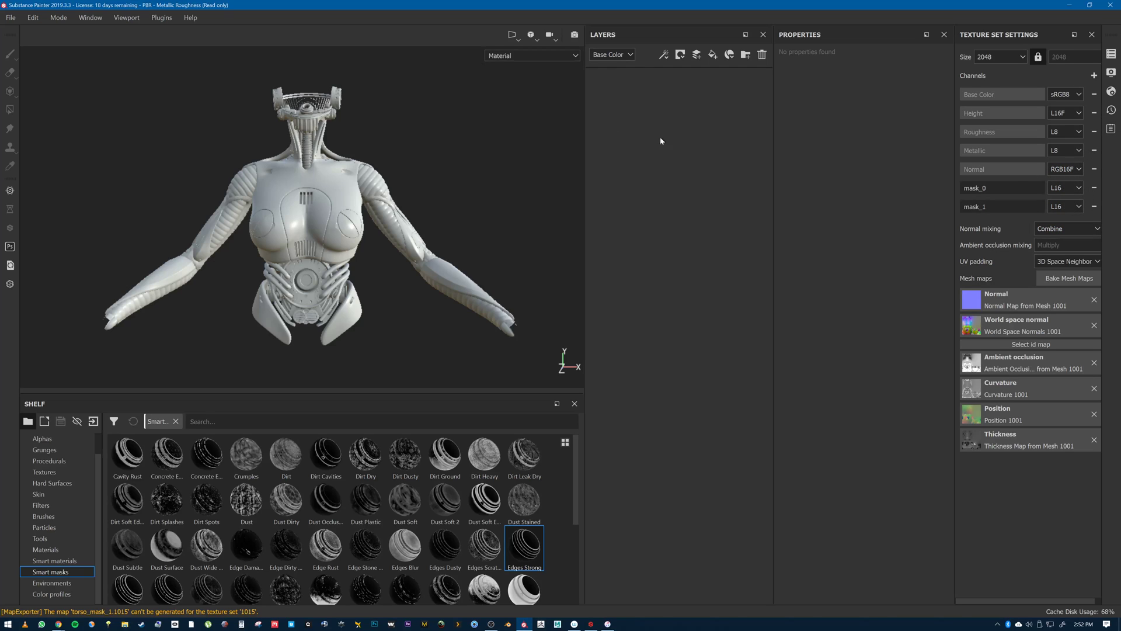
- Remove the torso_mask_1 and torso_mask_0 output maps from the Arnold 5 UDIM (AiStandard)_Masks preset in the texture export configuration
left_click(10, 18)
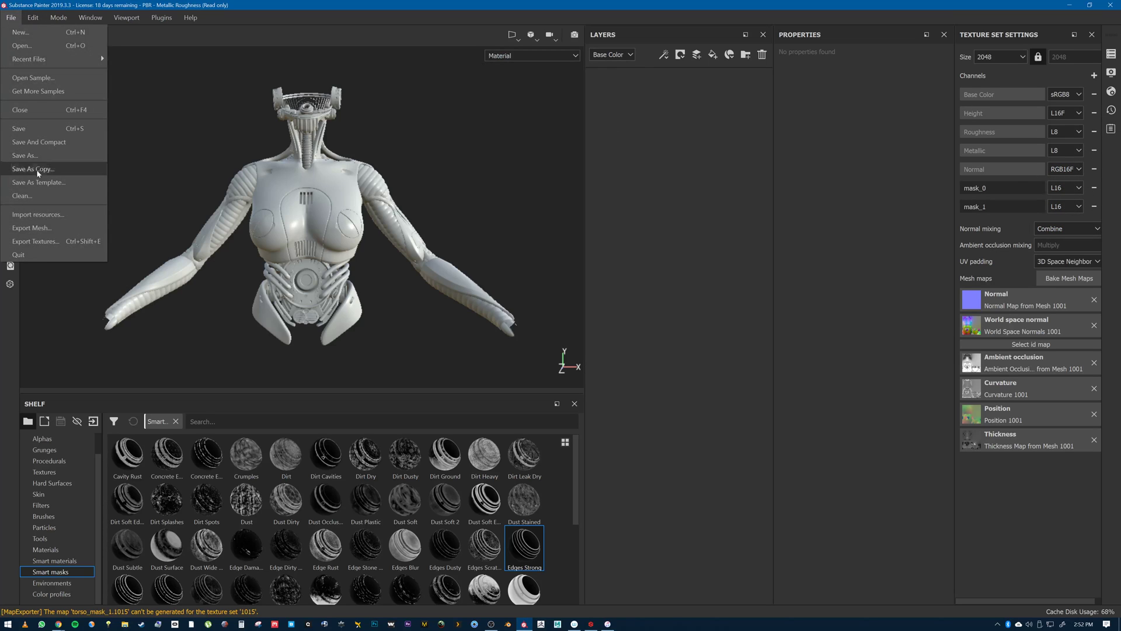
left_click(53, 243)
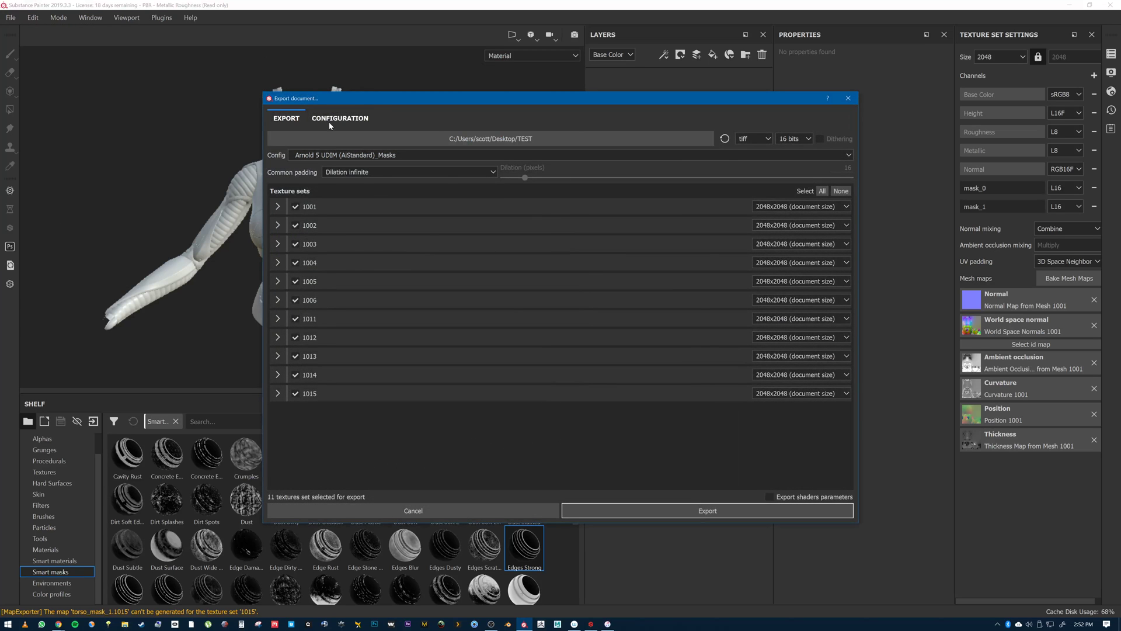
left_click(334, 119)
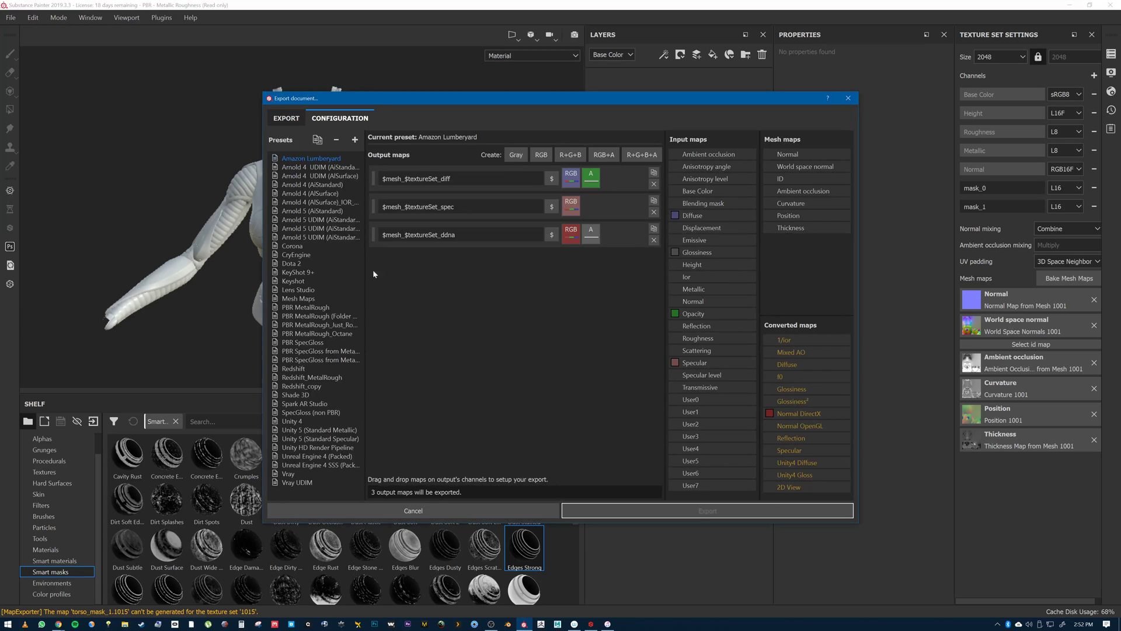
left_click(338, 232)
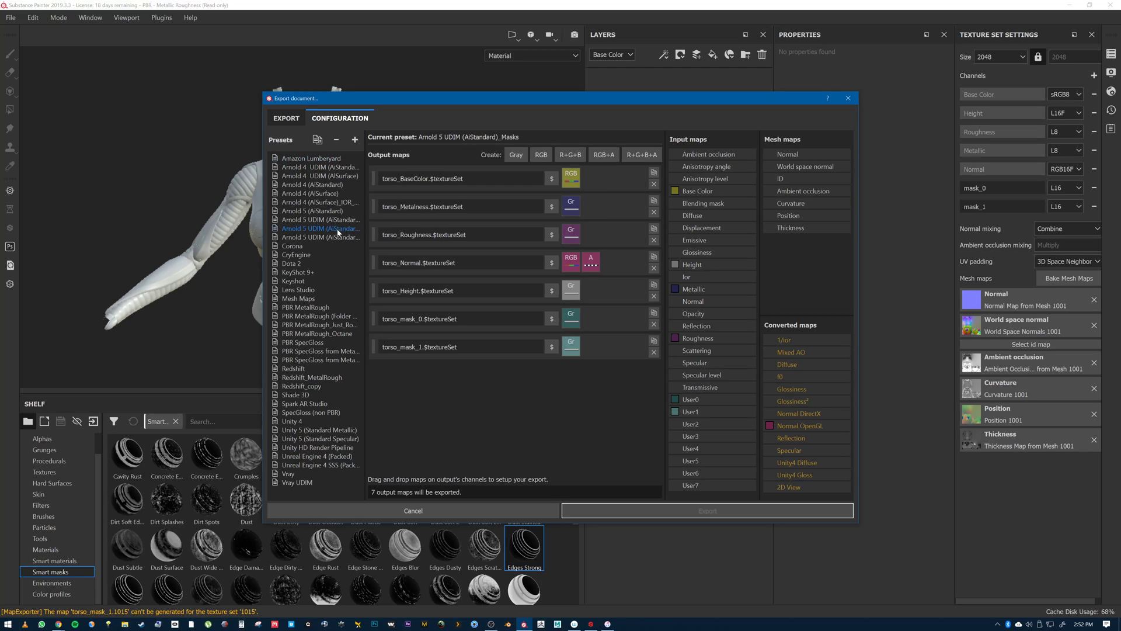
left_click(653, 353)
left_click(654, 325)
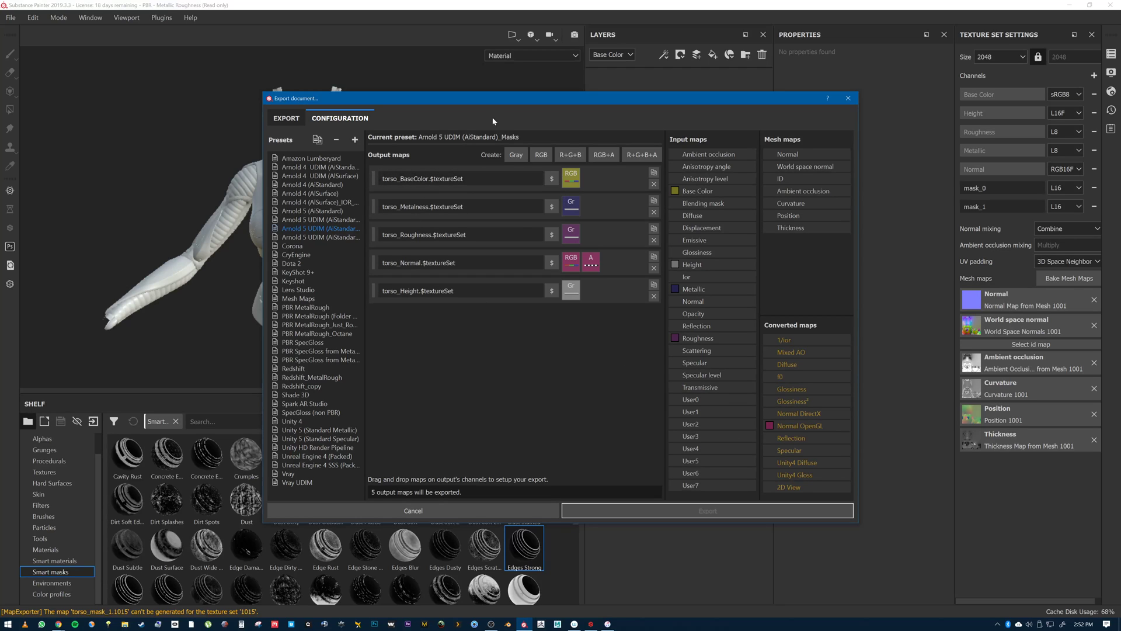
- Create a Gray output map in the preset and assign User0 to it as the Gray Channel
left_click(519, 156)
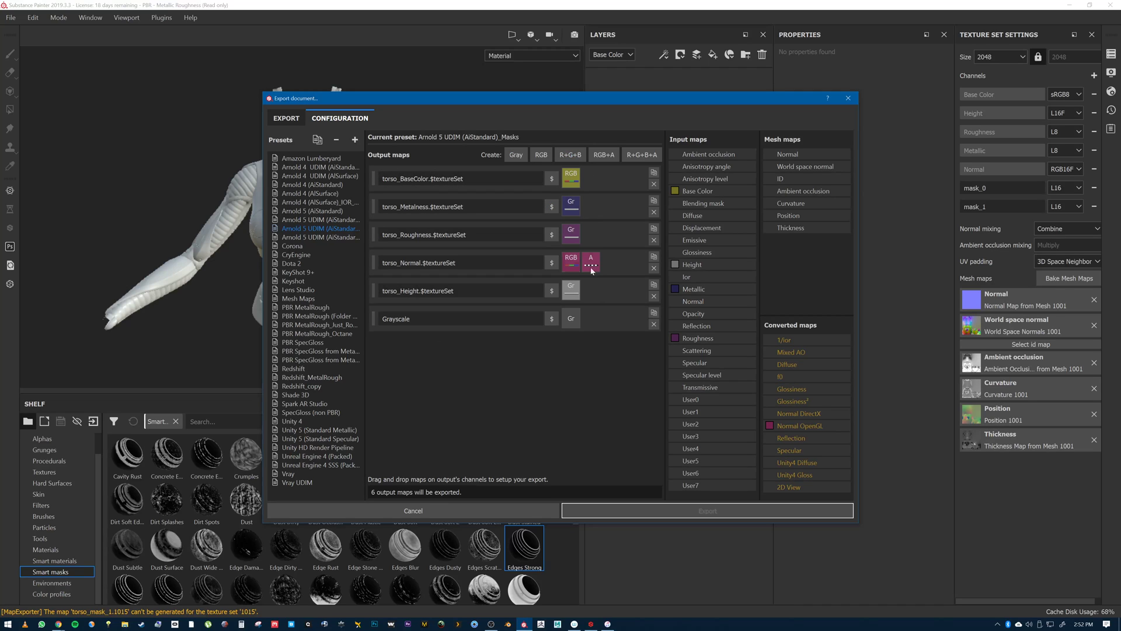
left_click_drag(692, 400, 572, 319)
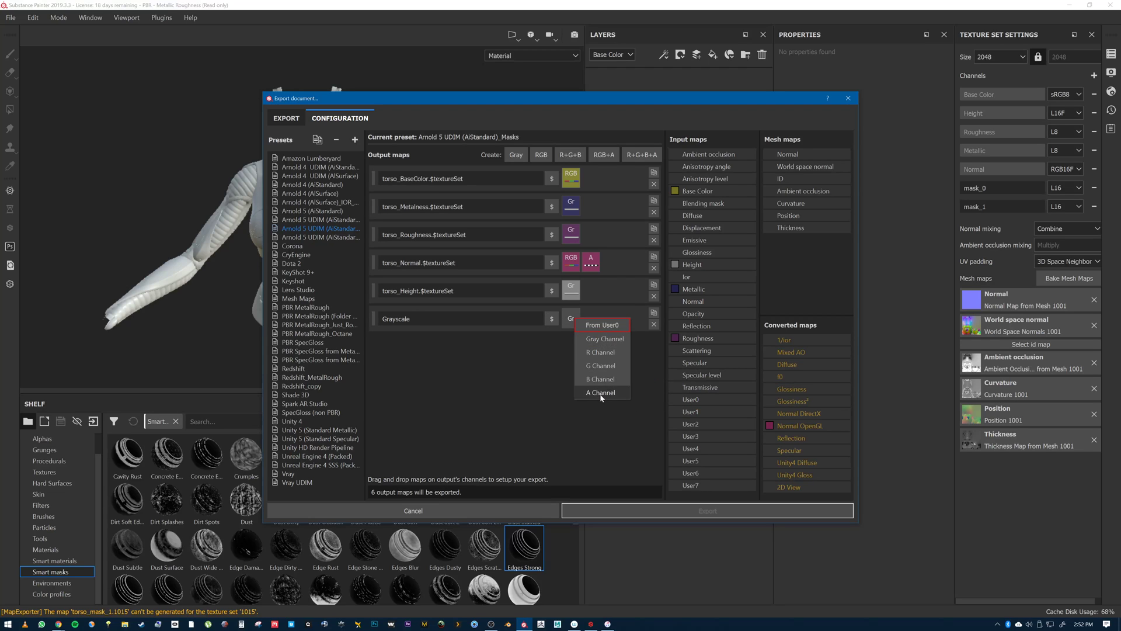
left_click(599, 340)
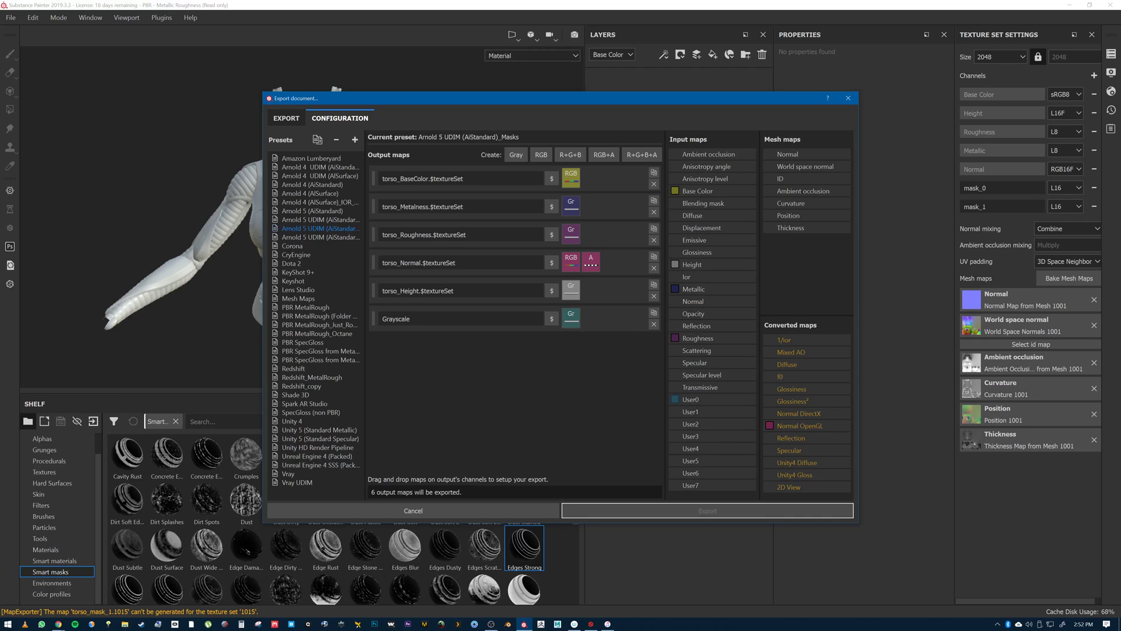
- Name the new grayscale output map torso_mask_0.$textureSet, reusing the naming pattern of the Height output map
double_click(383, 290)
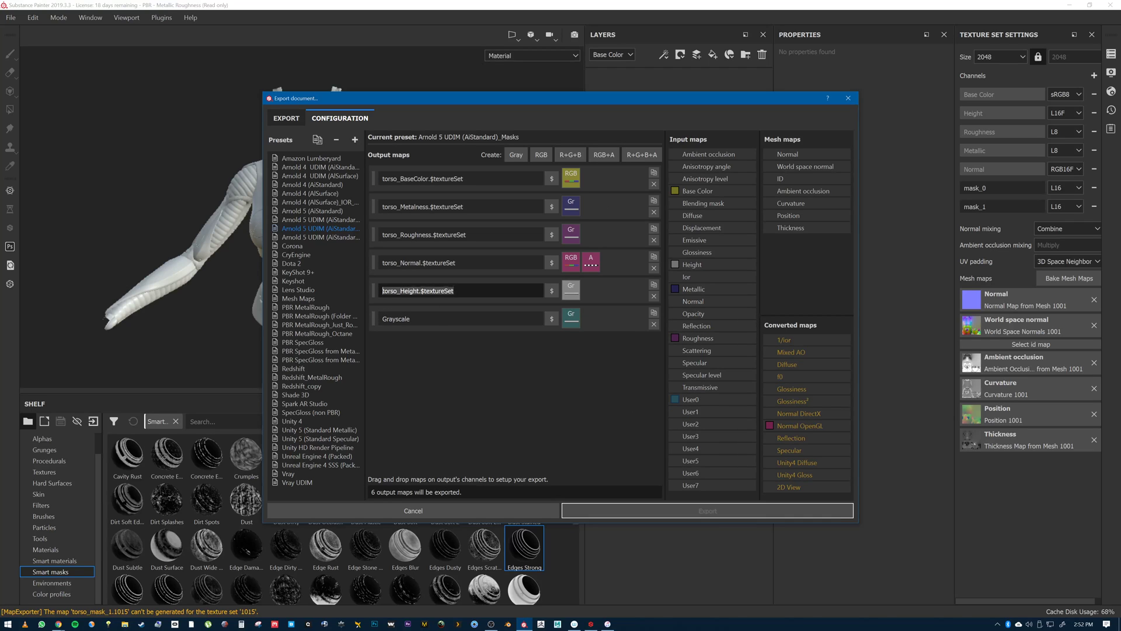
key("ctrl+c")
double_click(397, 319)
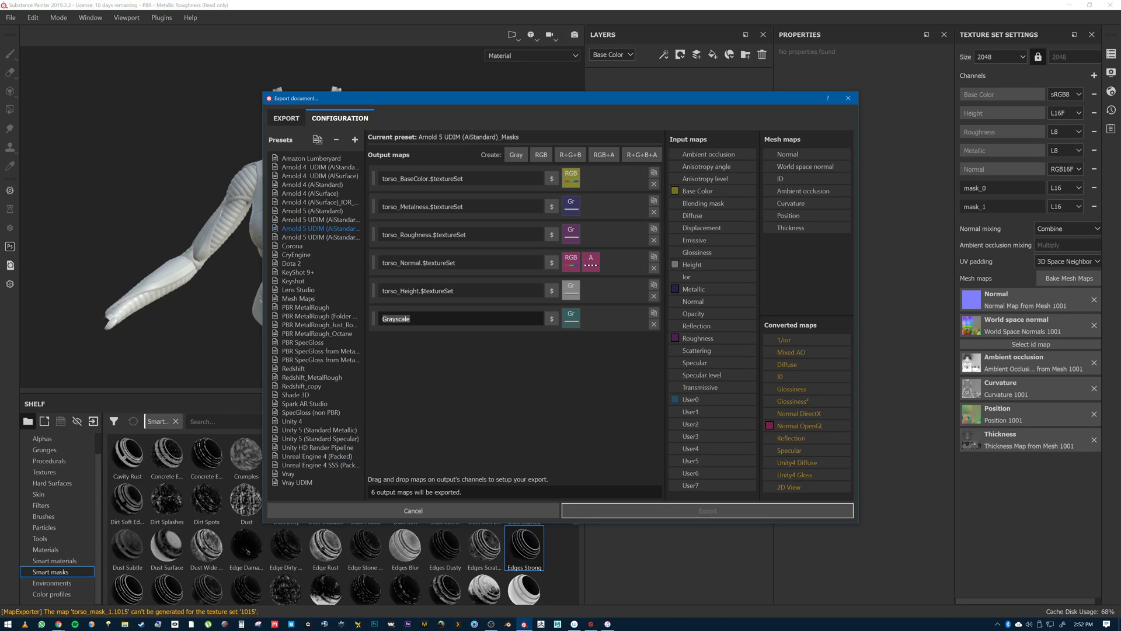
key("ctrl+v")
type("\\\\\\")
key("BackSpace")
key("BackSpace")
key("BackSpace")
key("BackSpace")
key("BackSpace")
key("BackSpace")
key("BackSpace")
key("BackSpace")
key("BackSpace")
key("BackSpace")
type("mask_0")
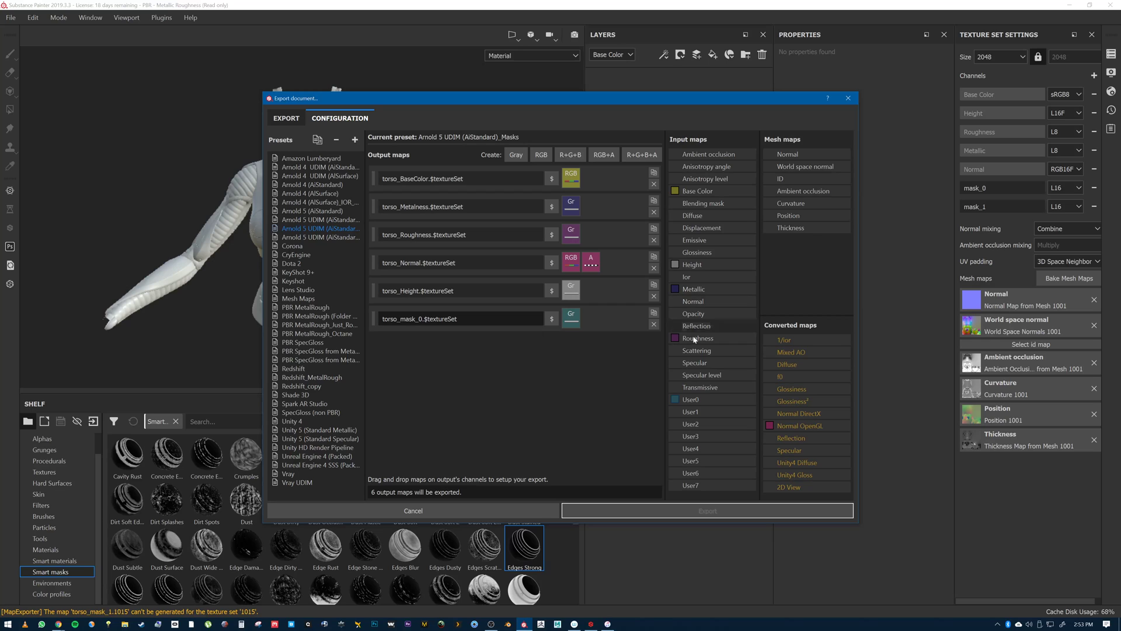
- Duplicate the torso_mask_0 output map, rename the copy torso_mask_1.$textureSet and assign User1 to it as the Gray Channel
left_click(653, 313)
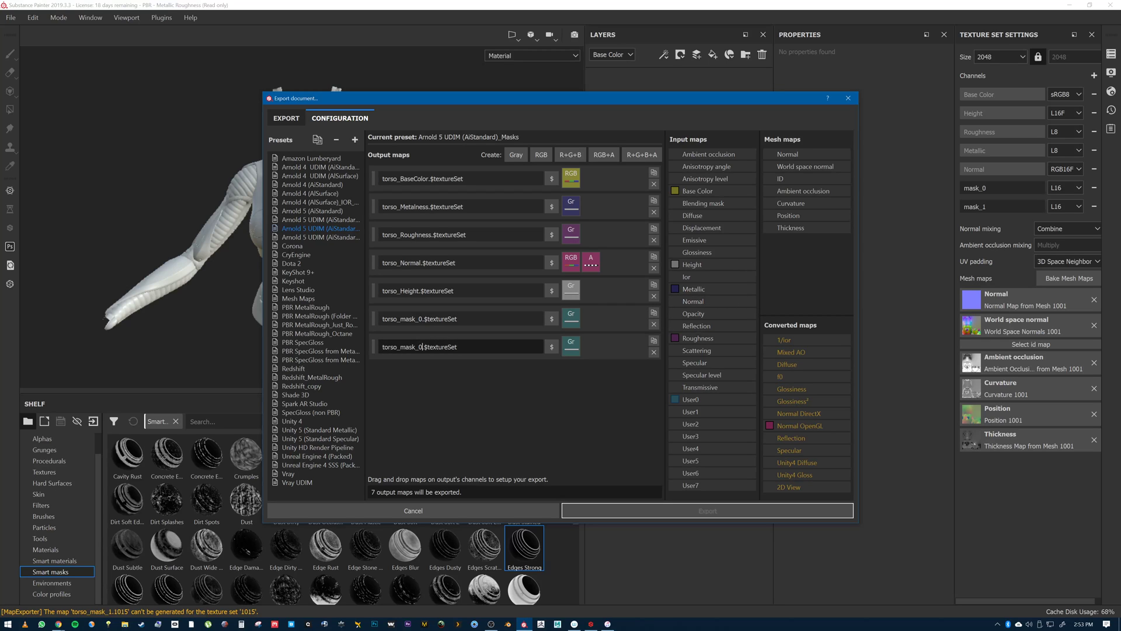
key("BackSpace")
type("1")
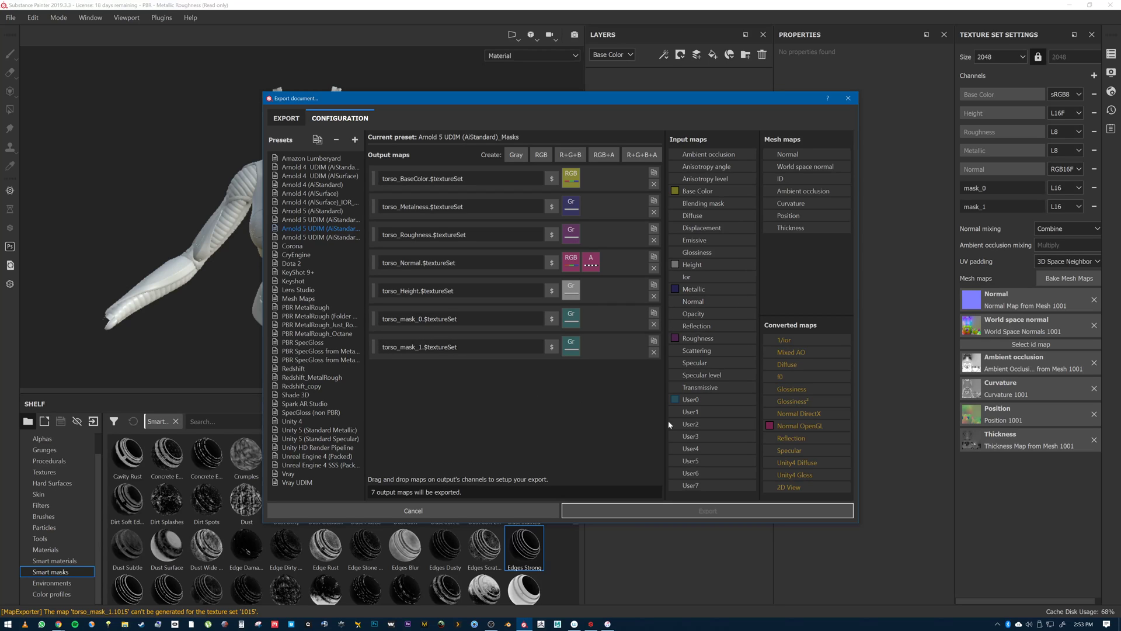
left_click_drag(690, 411, 583, 351)
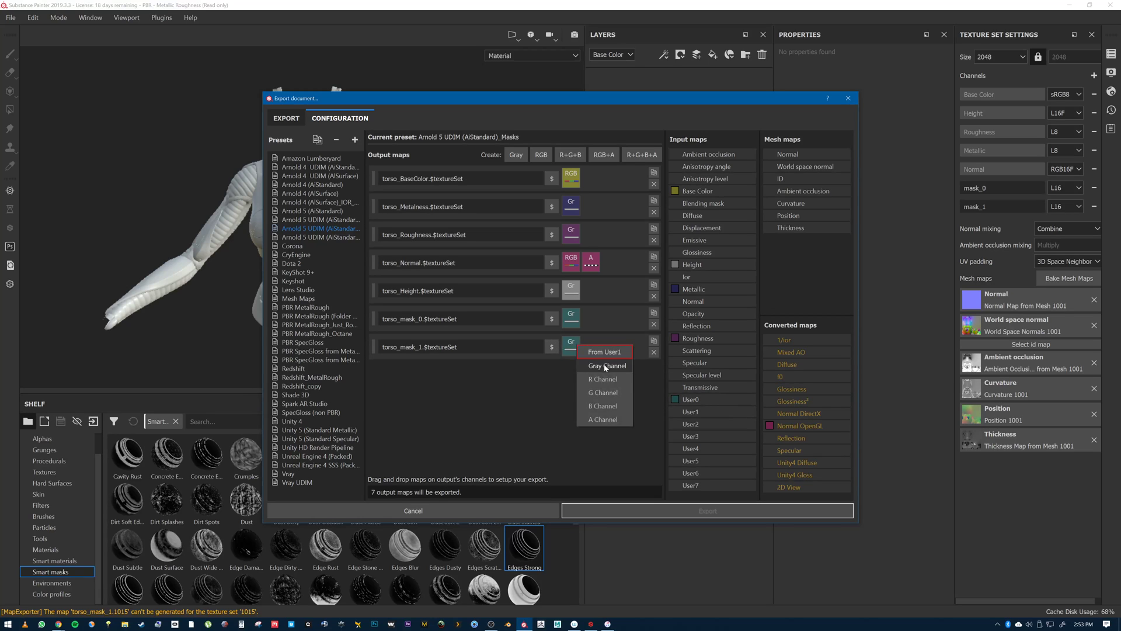
left_click(606, 365)
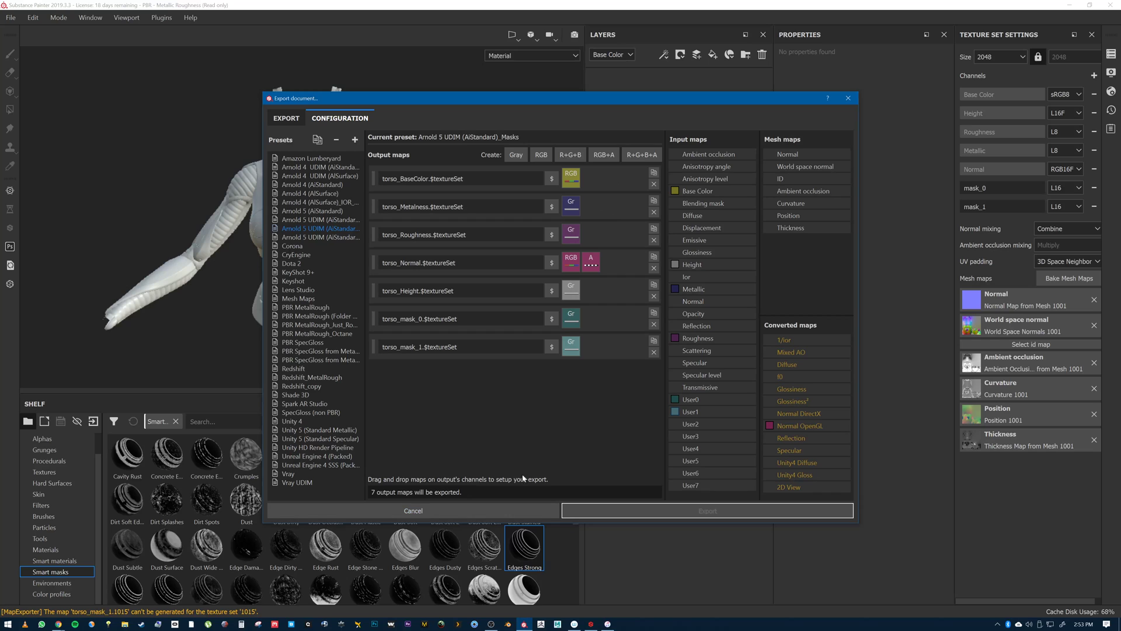
- Check which maps are listed for export in texture set 1001, then close the export dialog without exporting
left_click(286, 118)
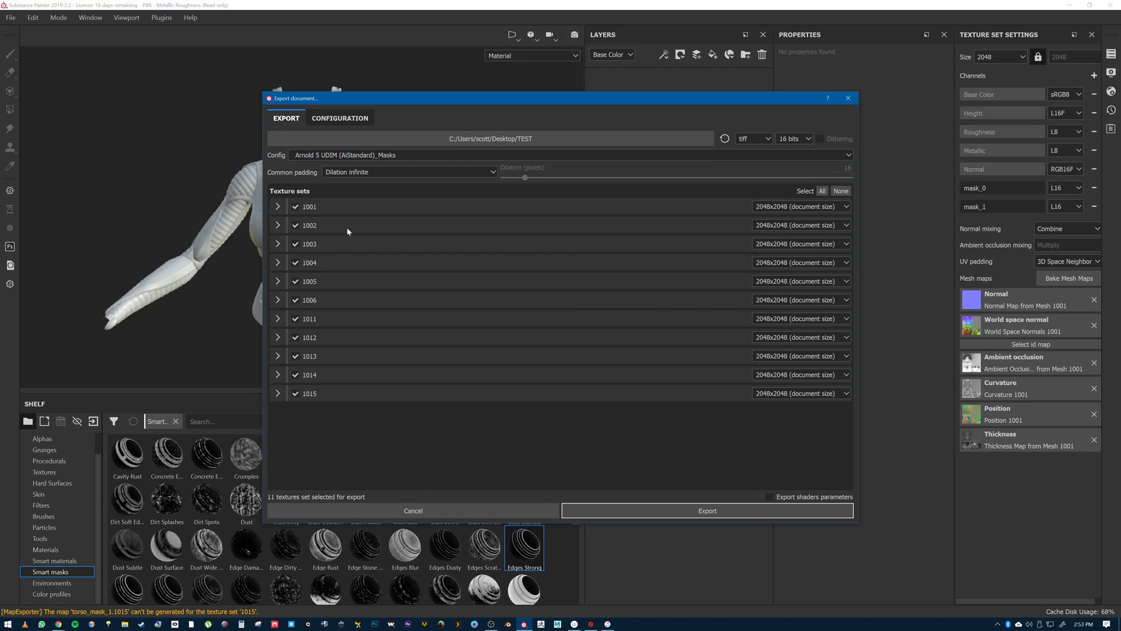
left_click(278, 207)
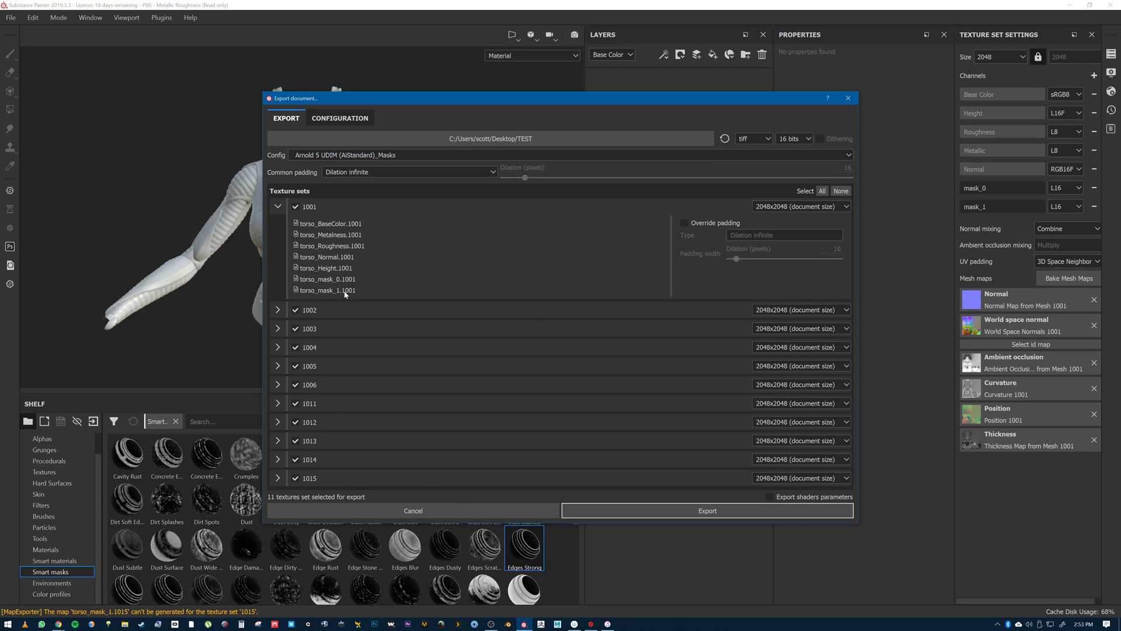
left_click(278, 207)
left_click(848, 99)
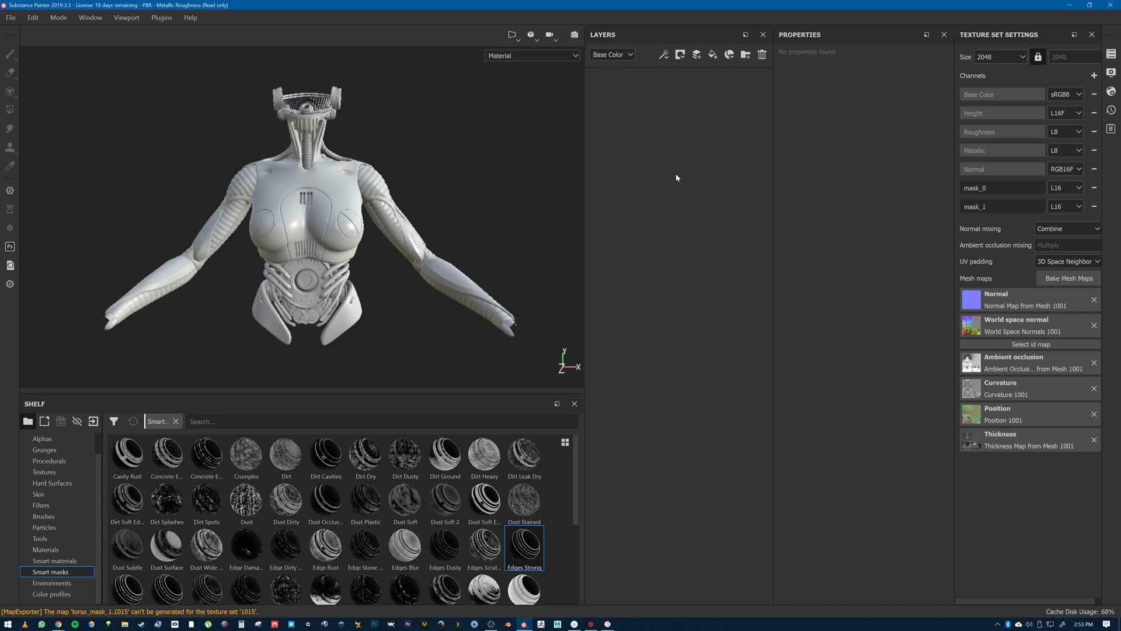
- Add a fill layer to the empty layer stack
right_click(653, 111)
left_click(643, 85)
left_click(712, 55)
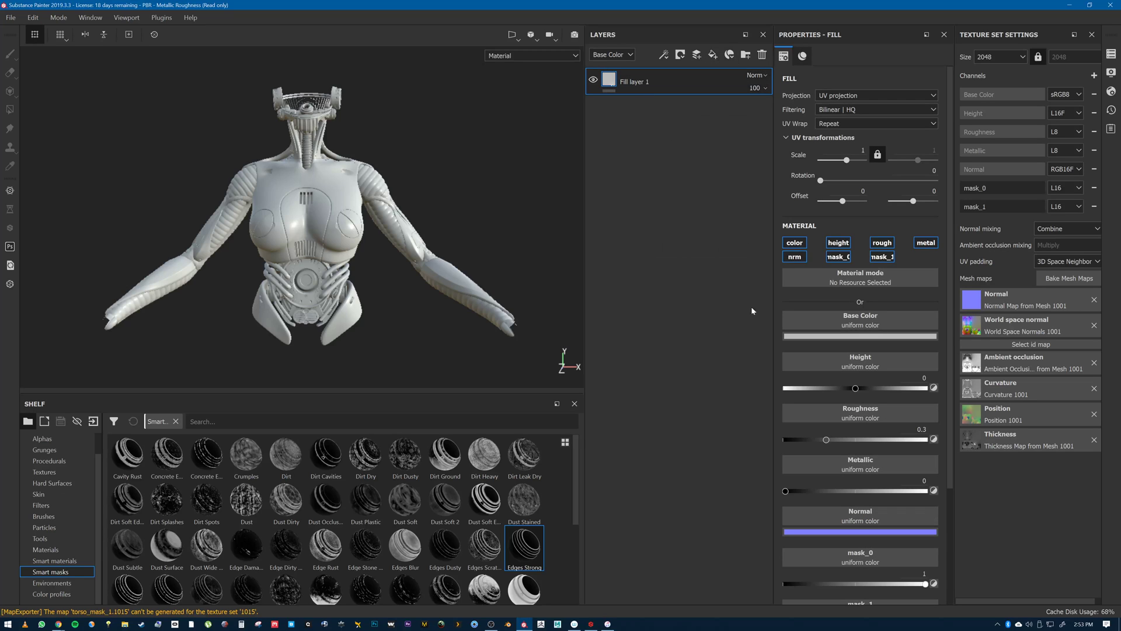
- Disable the nrm, mask_0, mask_1, metal, rough and height channels on the fill layer, keeping only color active
left_click(795, 257)
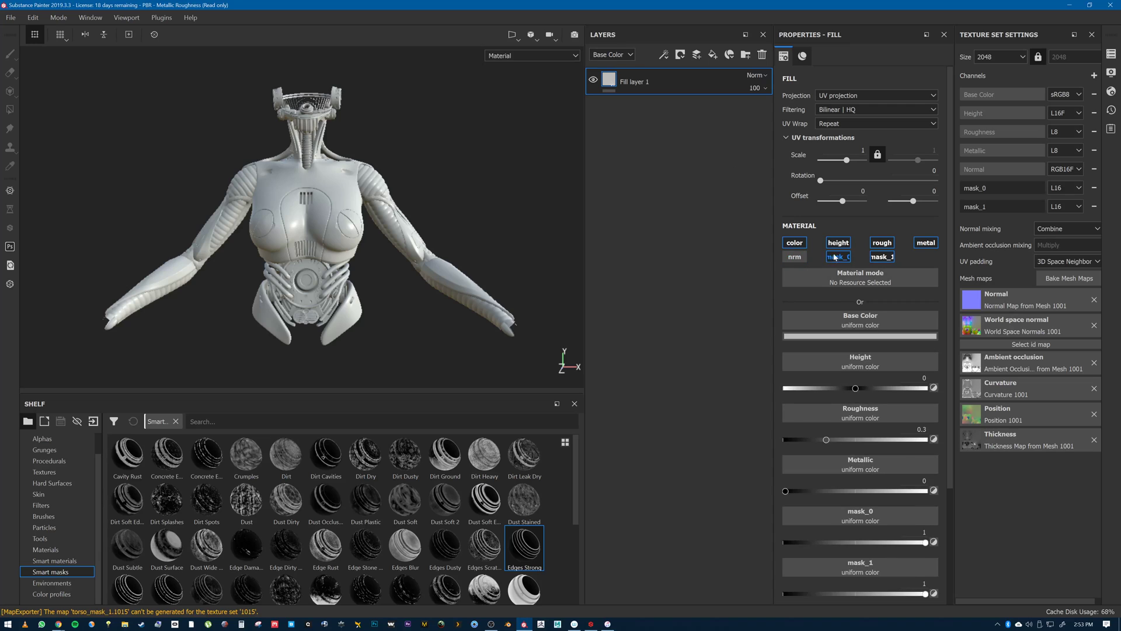
left_click(835, 257)
left_click(882, 257)
left_click(925, 242)
left_click(881, 242)
left_click(837, 243)
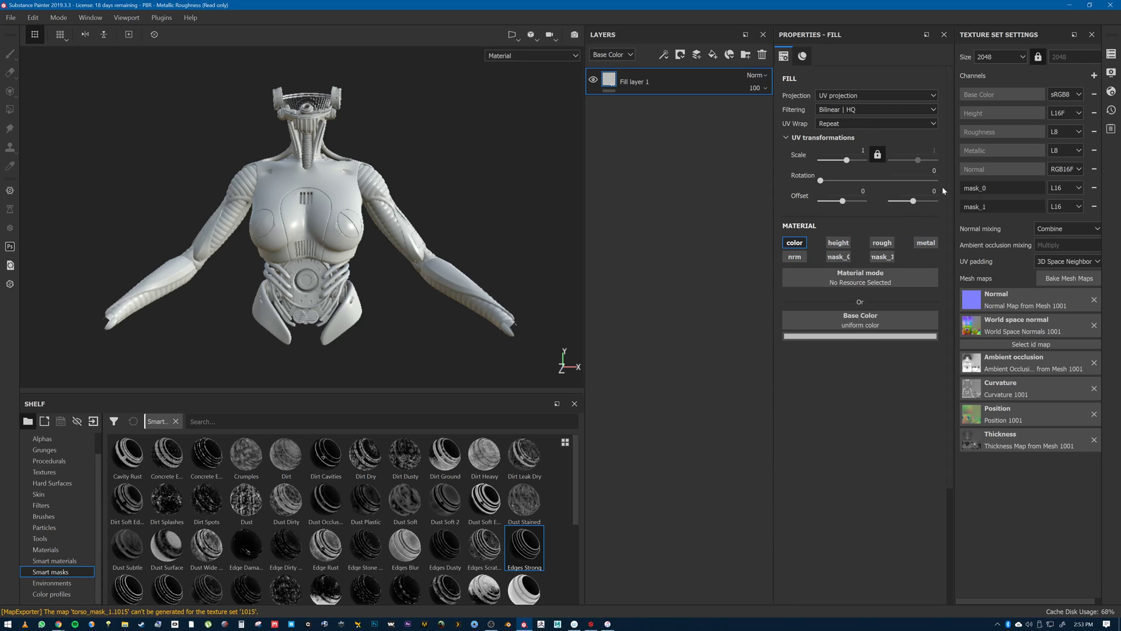
- Set the fill layer's base color to black, with R, G and B at 0
left_click(825, 336)
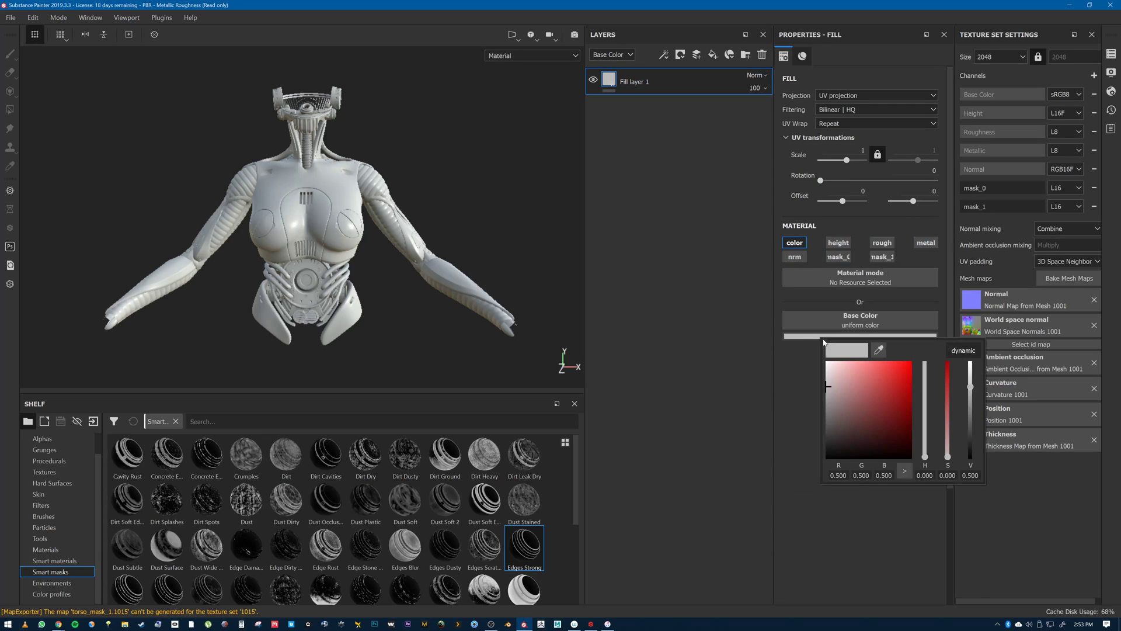
left_click_drag(828, 382, 810, 475)
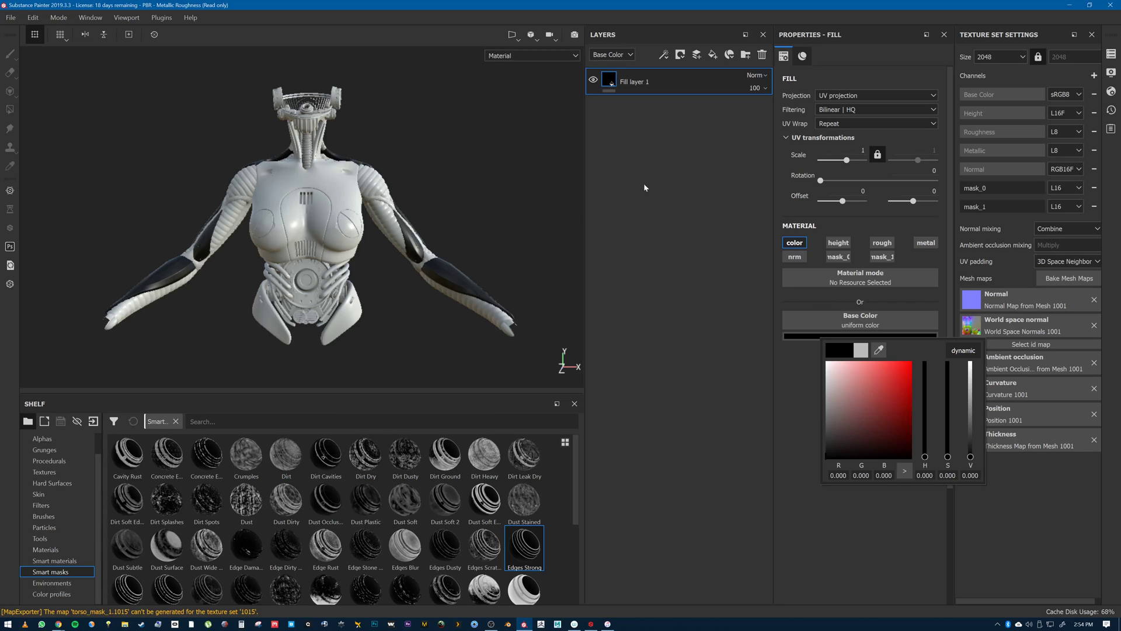
left_click(666, 207)
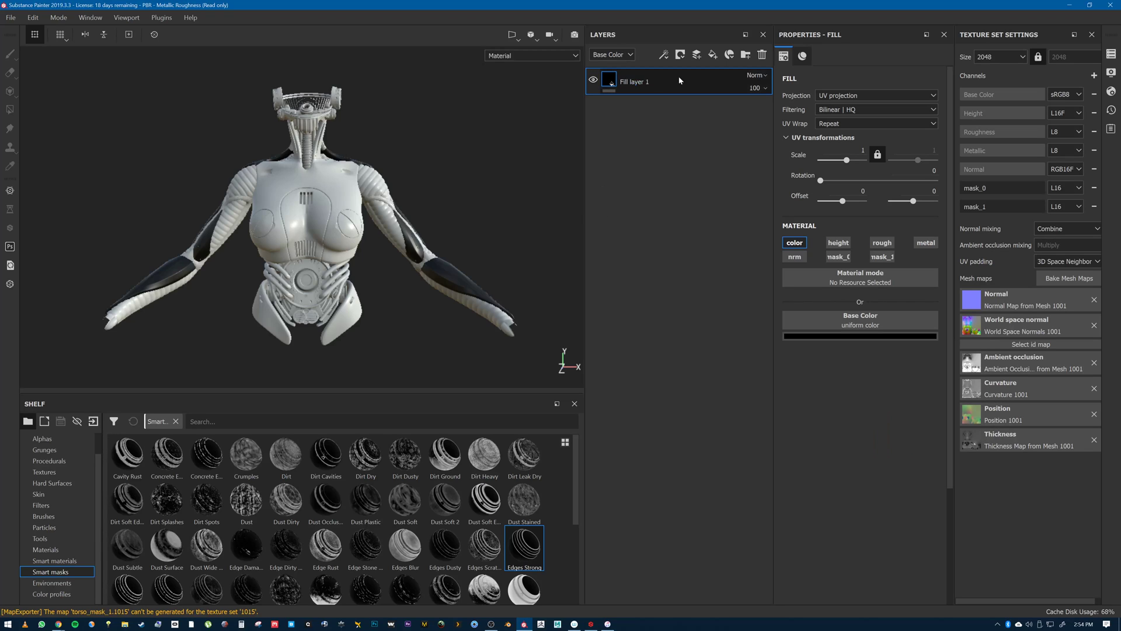
- Rename the black fill layer as black_baseLayer
double_click(646, 82)
type("balck")
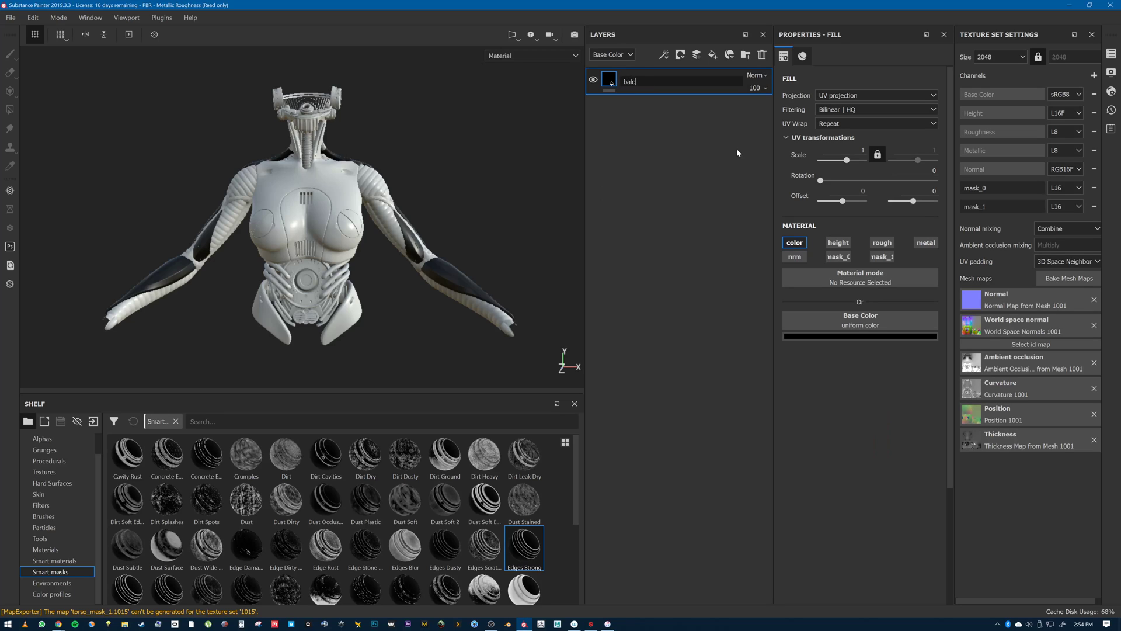
key("BackSpace")
key("BackSpace")
key("BackSpace")
type("lack_baseLayer")
key("Return")
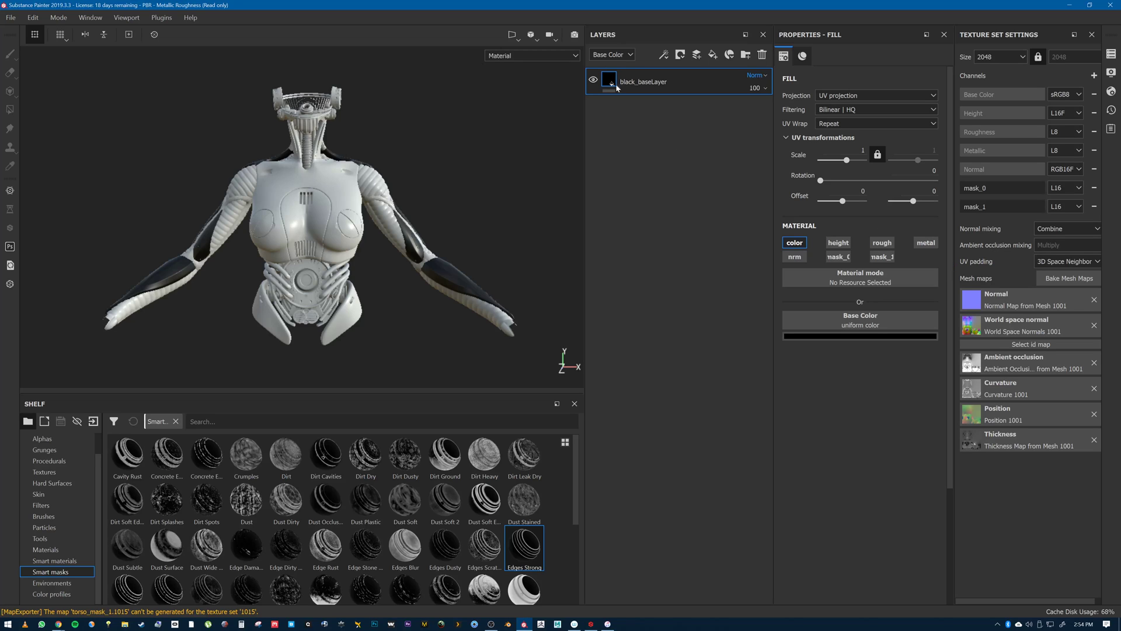
- Instantiate black_baseLayer across all the other texture sets
right_click(635, 82)
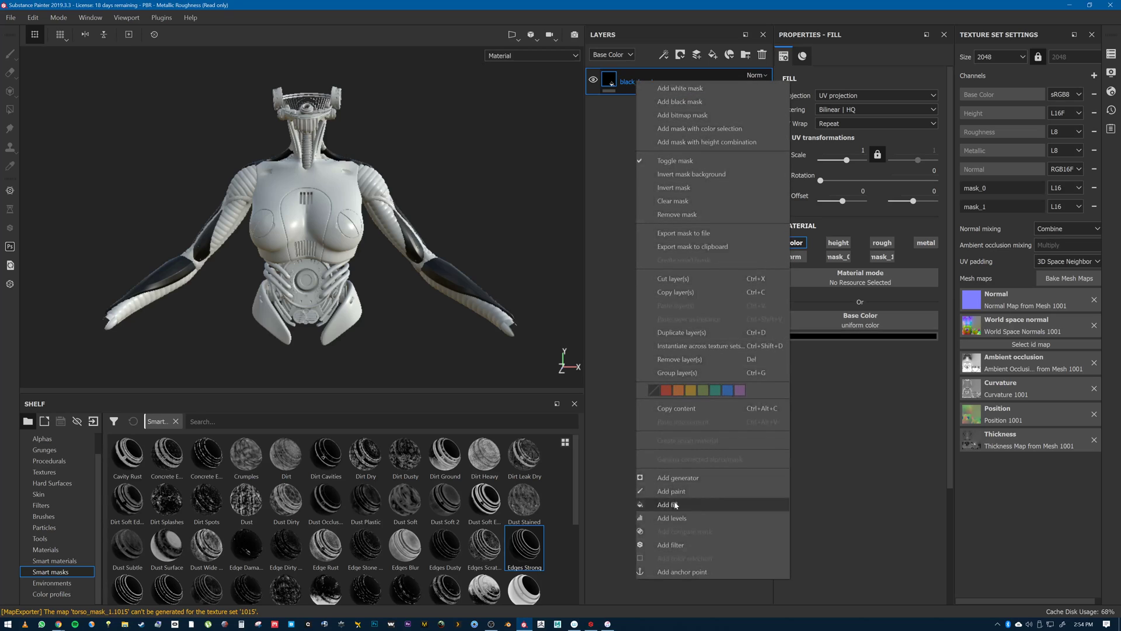
left_click(693, 347)
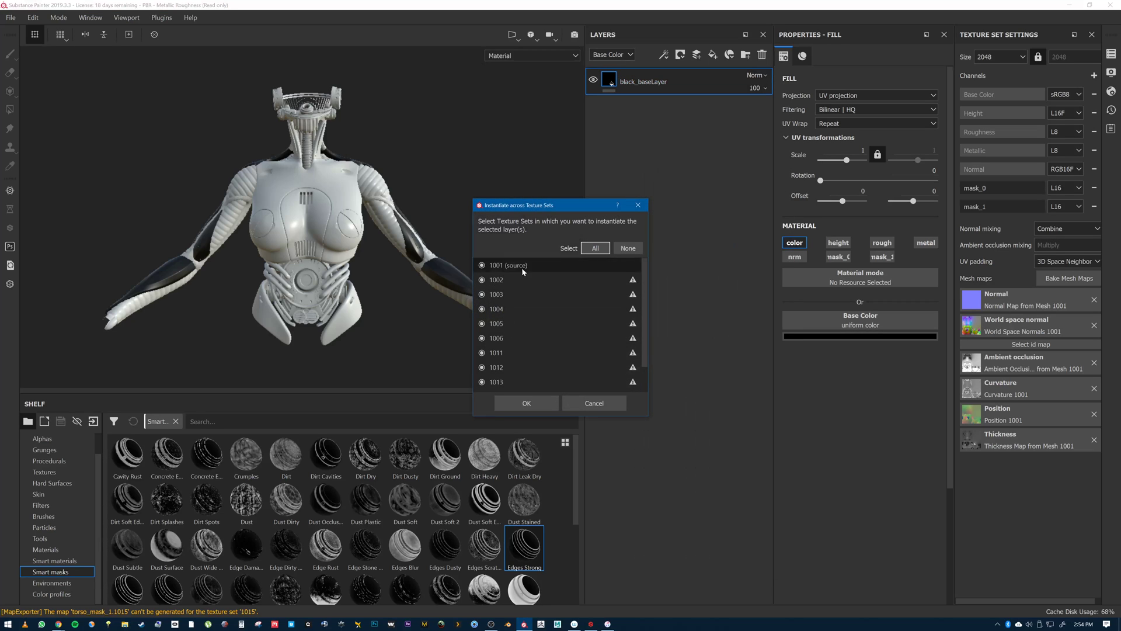
left_click(482, 266)
left_click(526, 403)
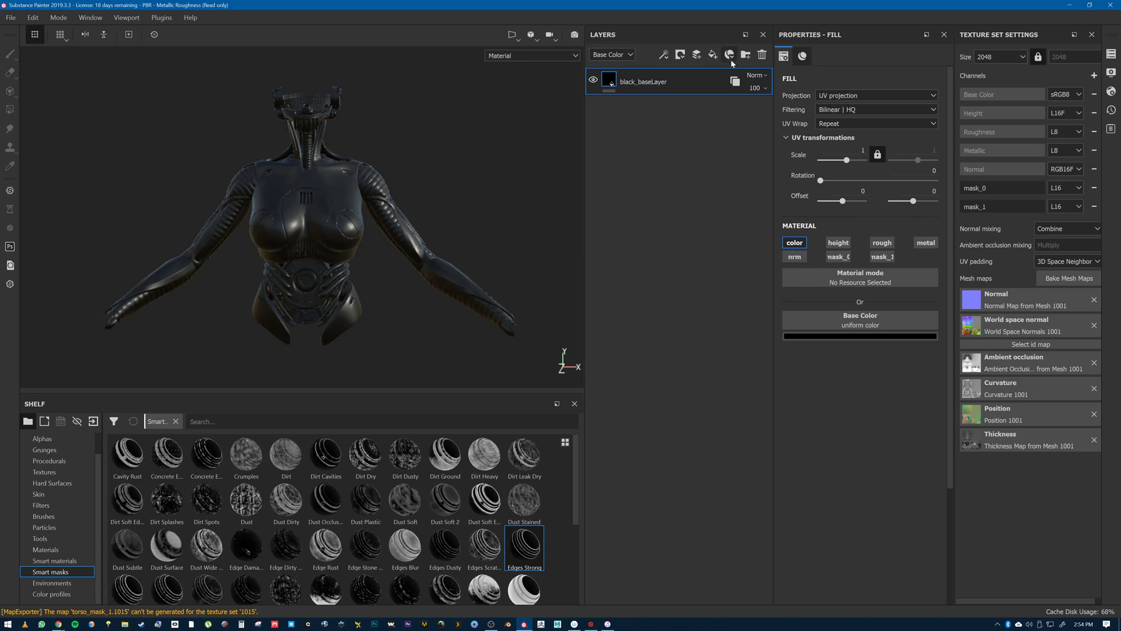
- Add a fill layer named Cavityrust above the black base and apply the Cavity Rust smart mask to it
left_click(712, 54)
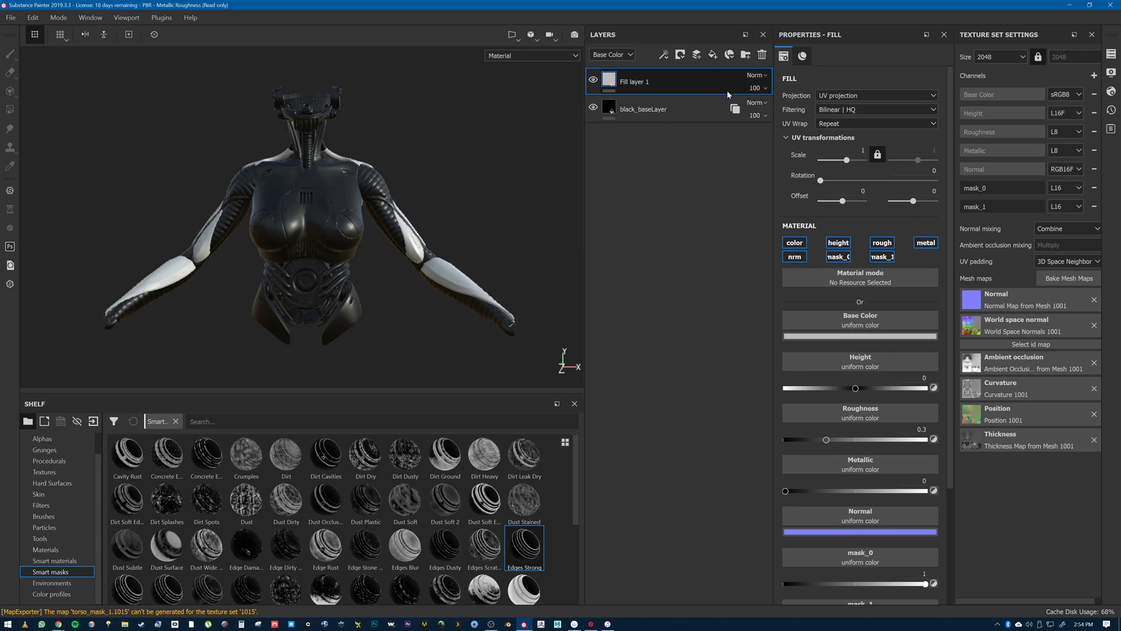
double_click(633, 82)
type("c")
key("Return")
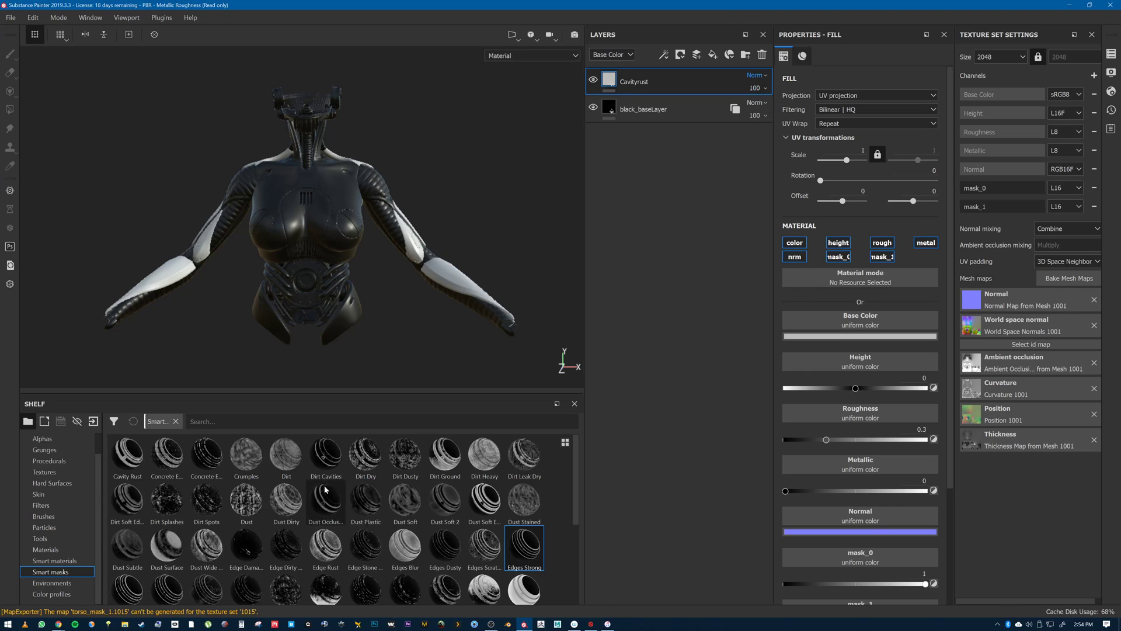
mouse_move(134, 454)
left_mouse_down()
mouse_move(336, 404)
mouse_move(633, 82)
left_mouse_up()
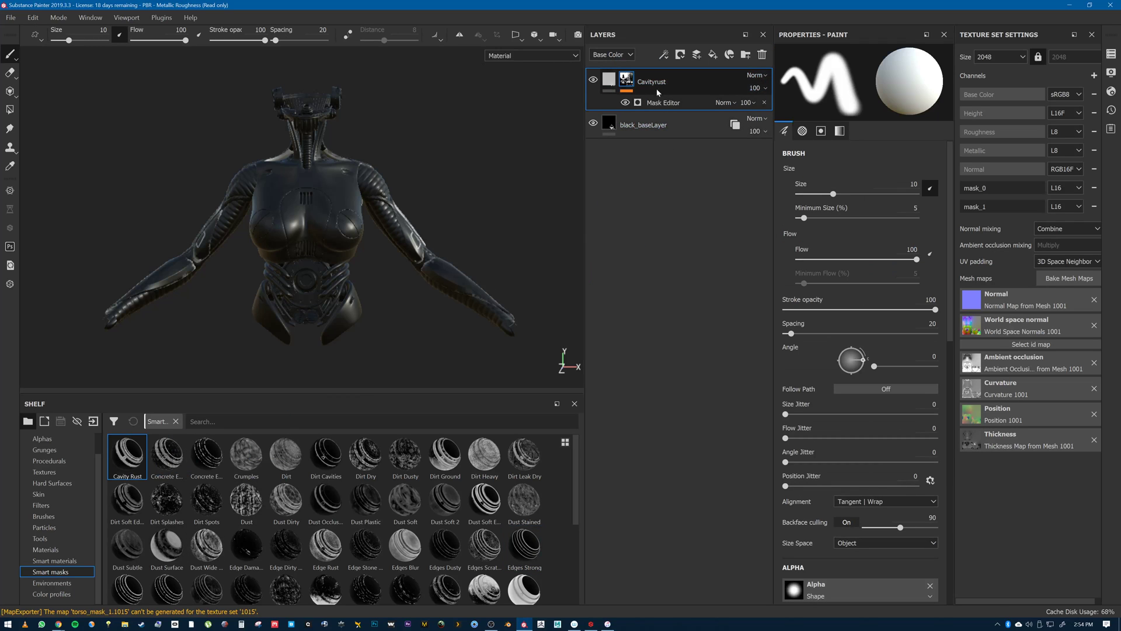
- Set the Cavityrust layer's base color to pure red
left_click(609, 84)
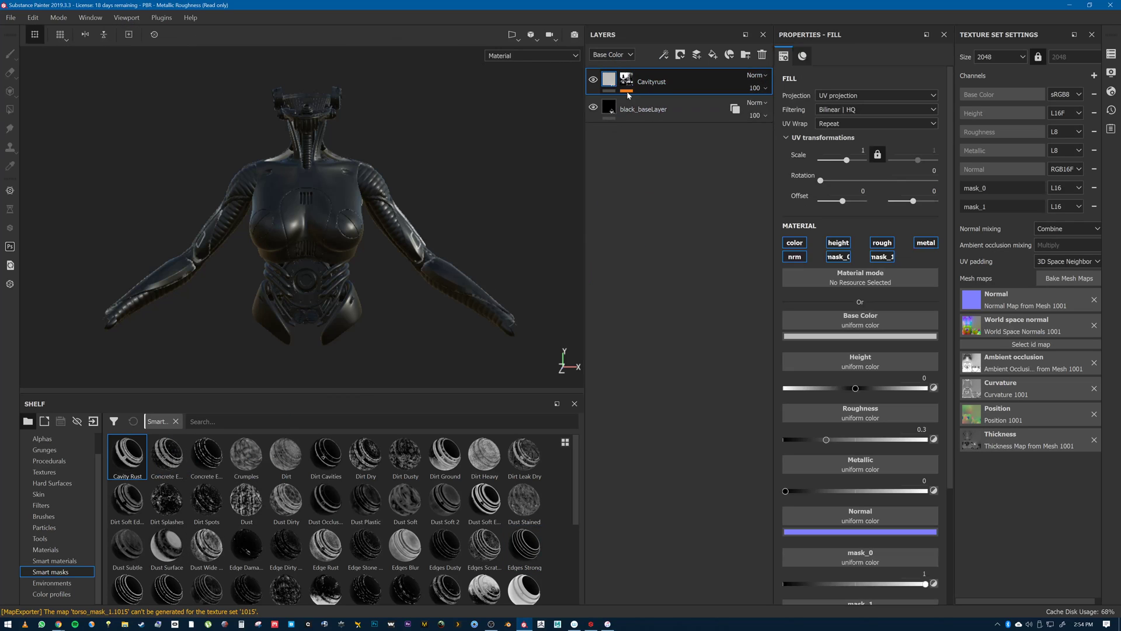
left_click(868, 336)
left_click(953, 366)
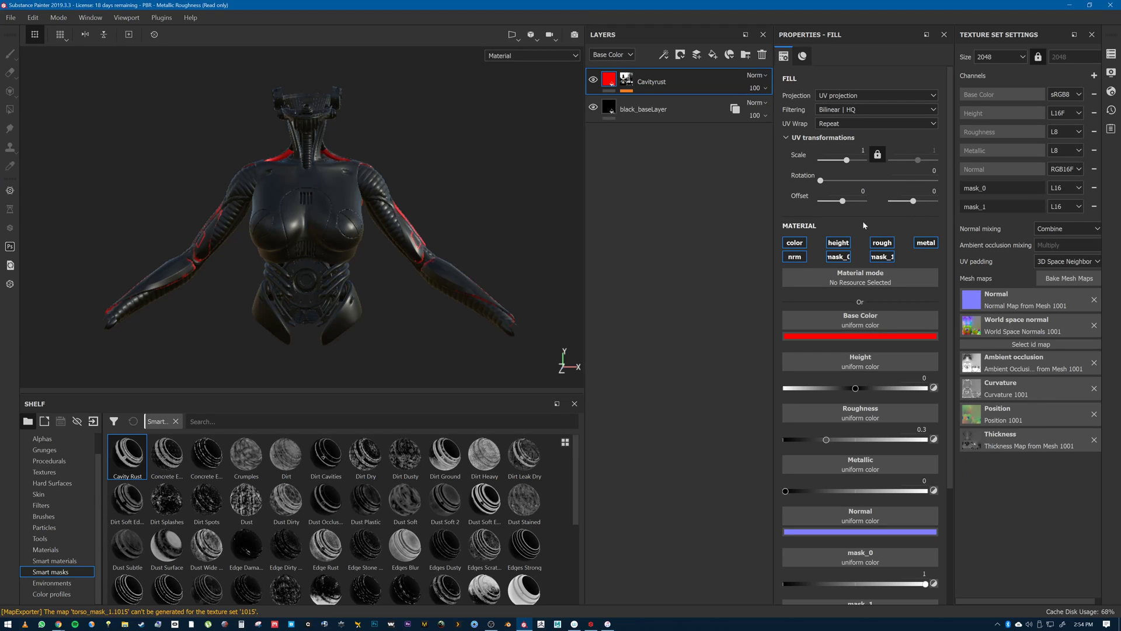
- Disable height, rough, metal, nrm and mask_1 on the Cavityrust layer, keeping color and mask_0 active with mask_0 at 1
left_click(839, 243)
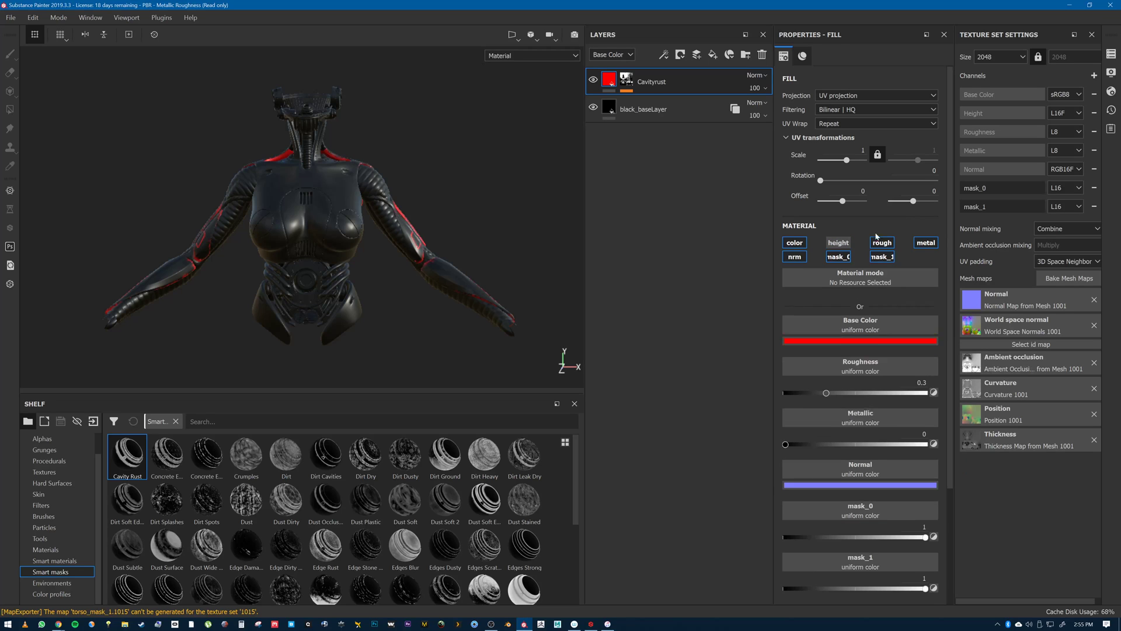
left_click(882, 243)
left_click(925, 243)
left_click(798, 257)
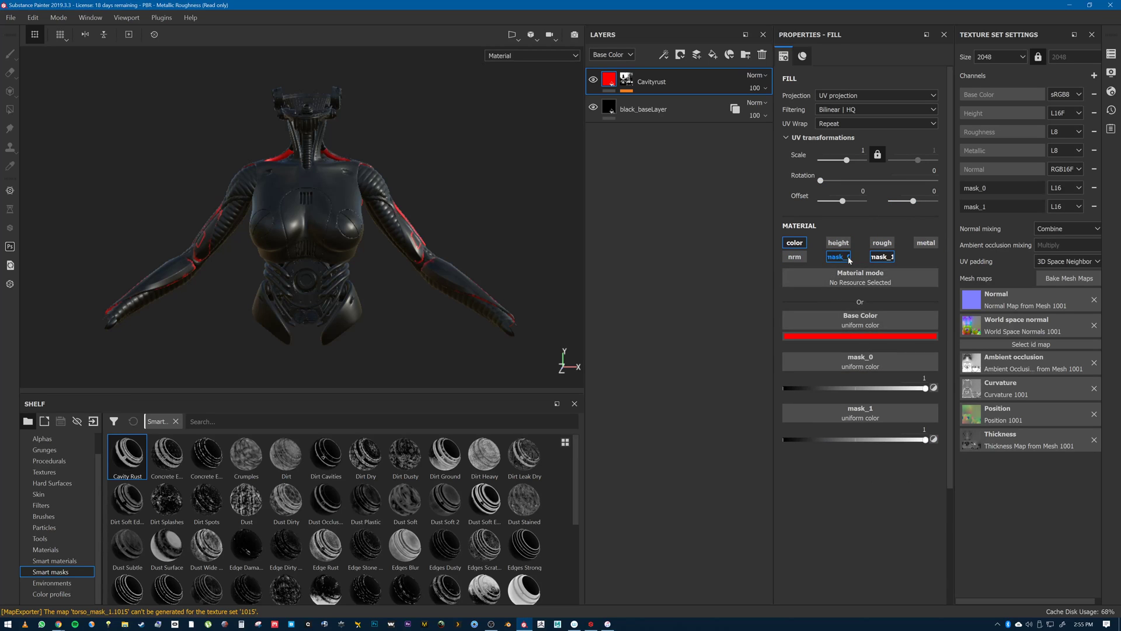
left_click(883, 257)
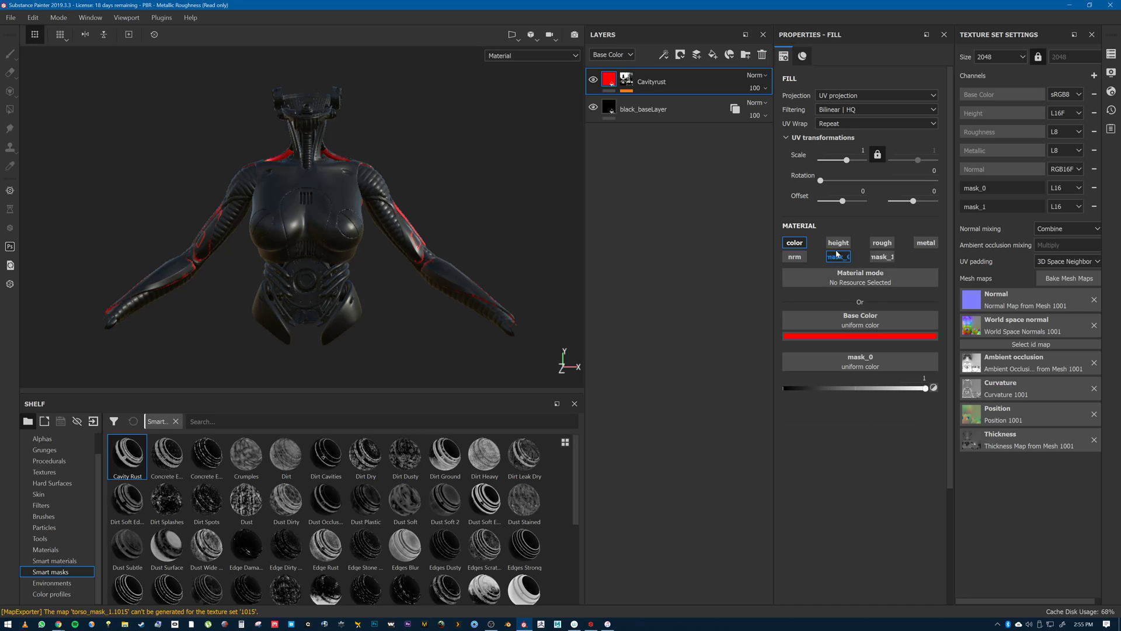
left_click_drag(903, 389, 764, 386)
left_click_drag(791, 390, 941, 376)
- Add another fill layer on top with height, nrm, mask_0, rough and metal disabled, keeping only color and mask_1 active
left_click(711, 58)
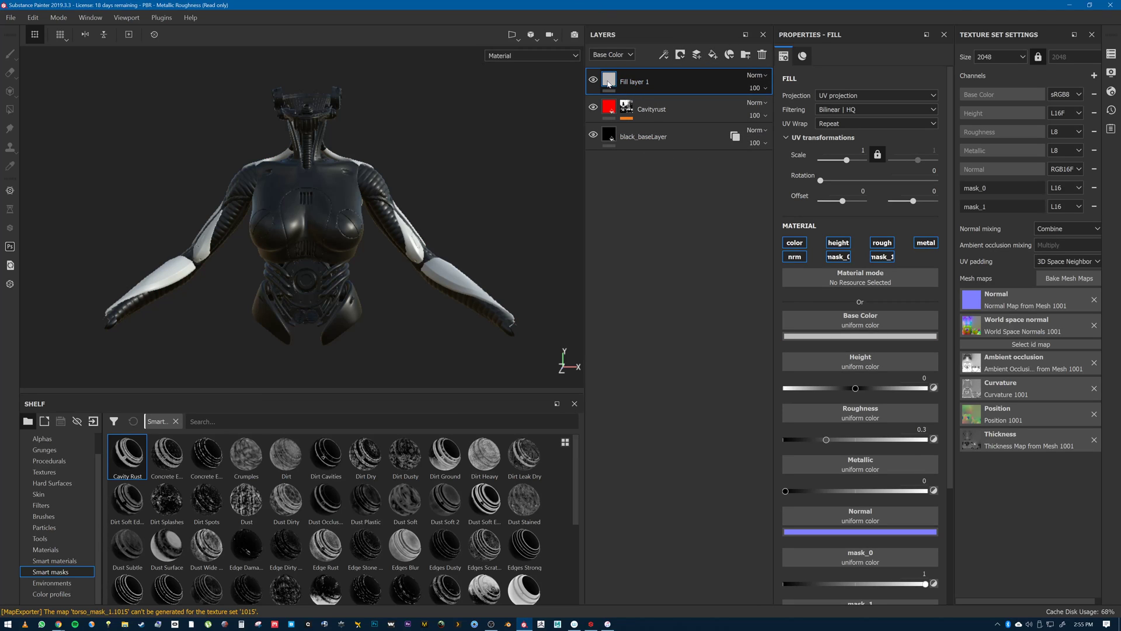
left_click(836, 247)
left_click(794, 256)
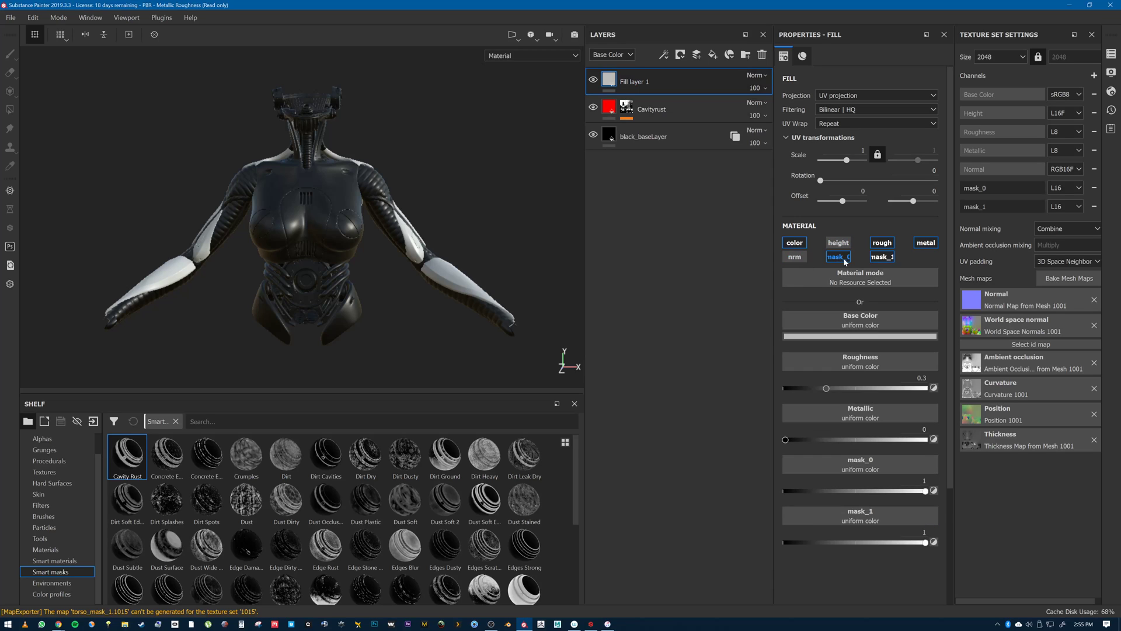
left_click(841, 257)
left_click(882, 243)
left_click(926, 242)
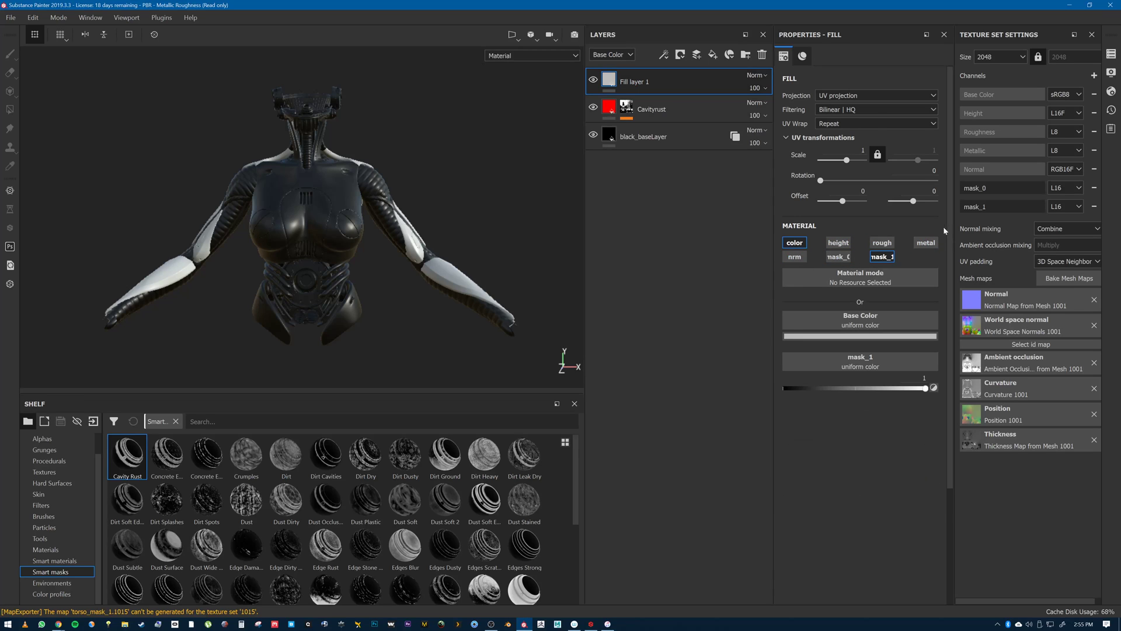
- Set the new fill layer's base color to bright blue
left_click(610, 83)
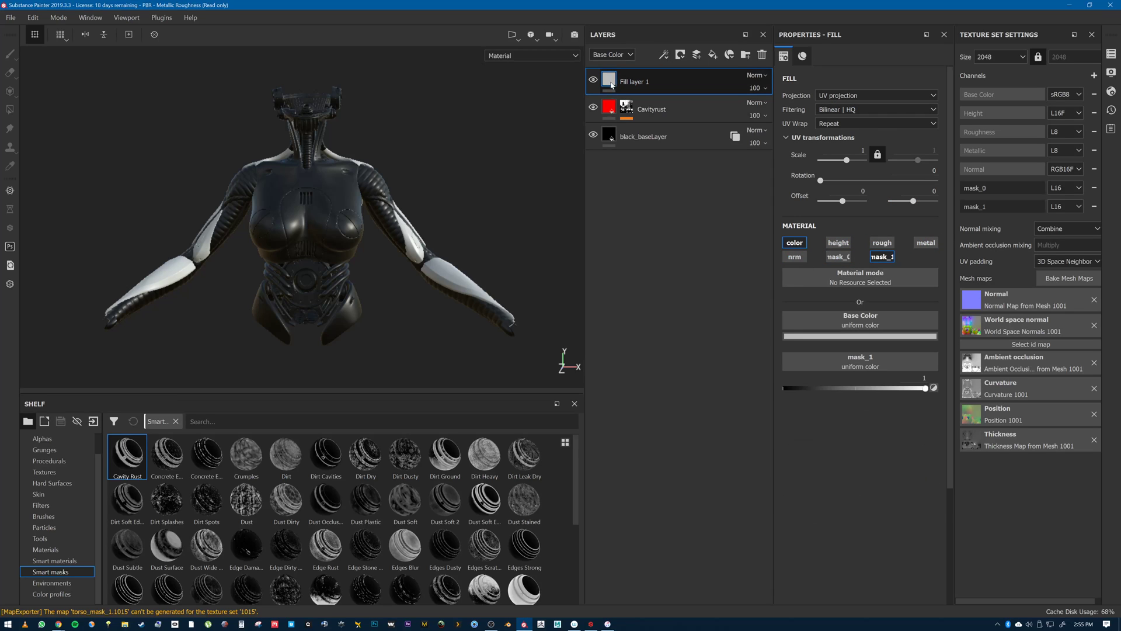
left_click(864, 336)
left_click_drag(931, 373, 972, 398)
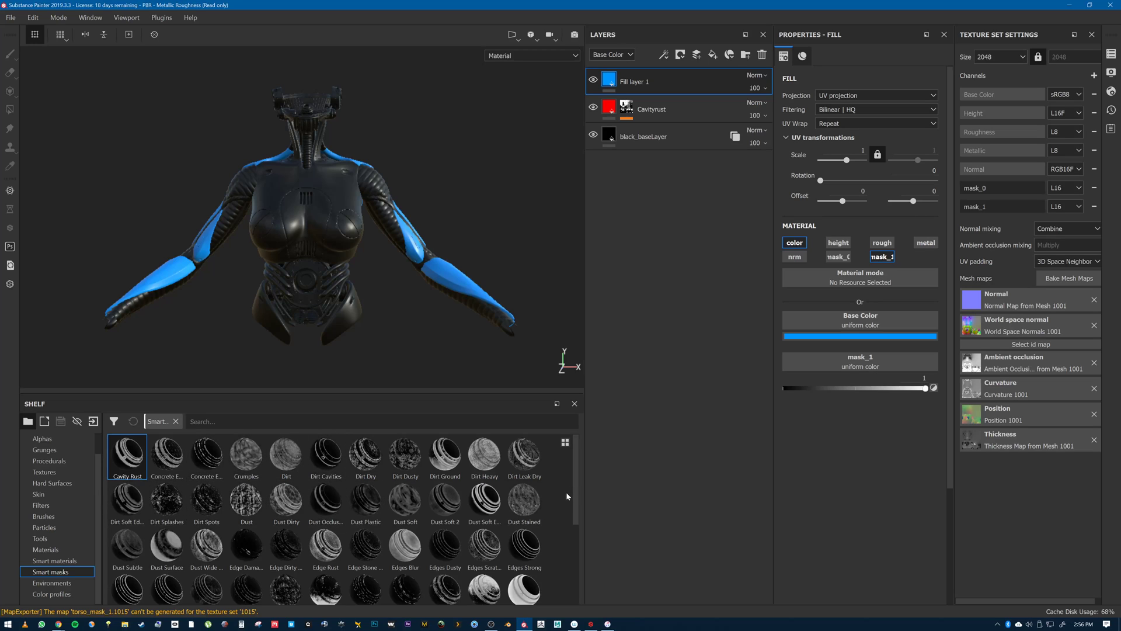
- Search the smart masks for "rust" and apply Surface Rust to the blue fill layer
left_click_drag(573, 484, 576, 542)
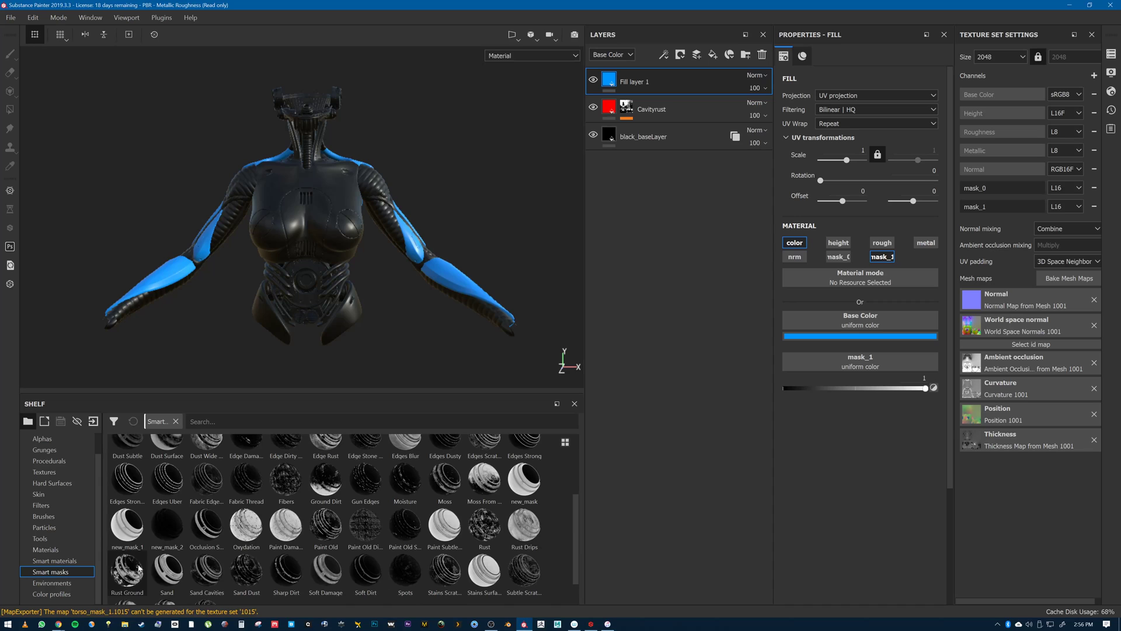
left_click(222, 421)
type("r")
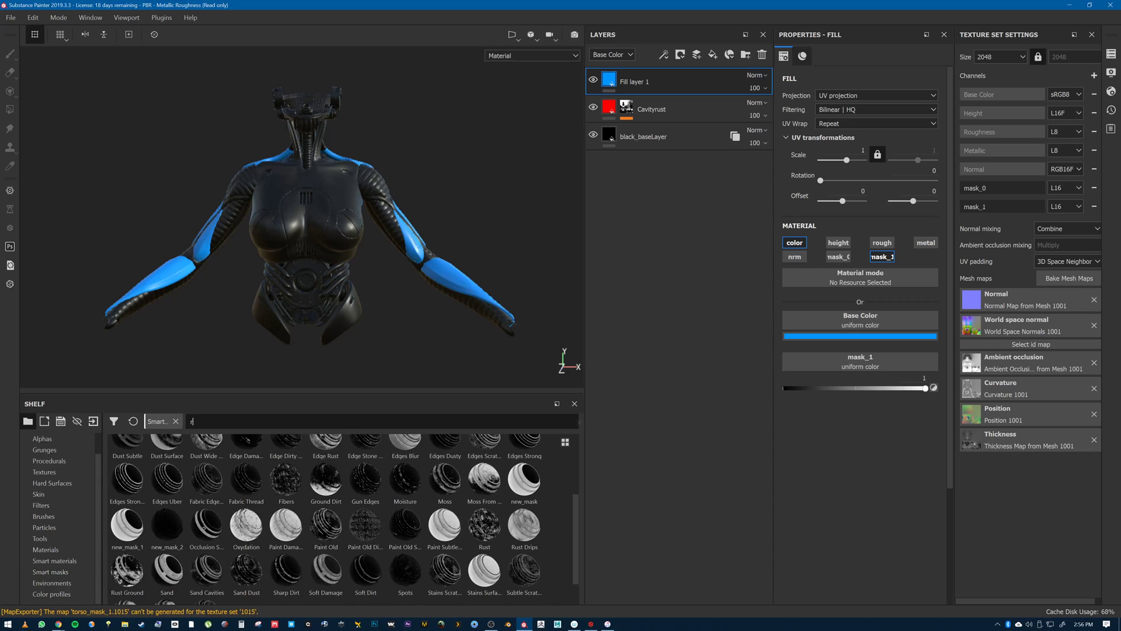
type("ust")
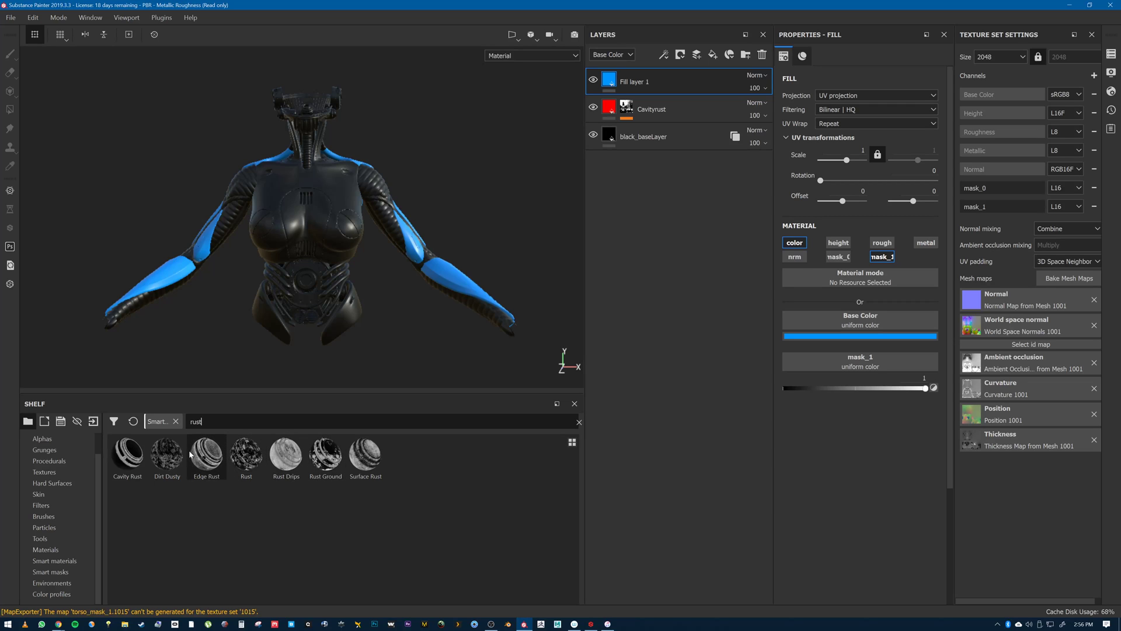
mouse_move(365, 458)
left_mouse_down()
mouse_move(586, 230)
mouse_move(667, 88)
left_mouse_up()
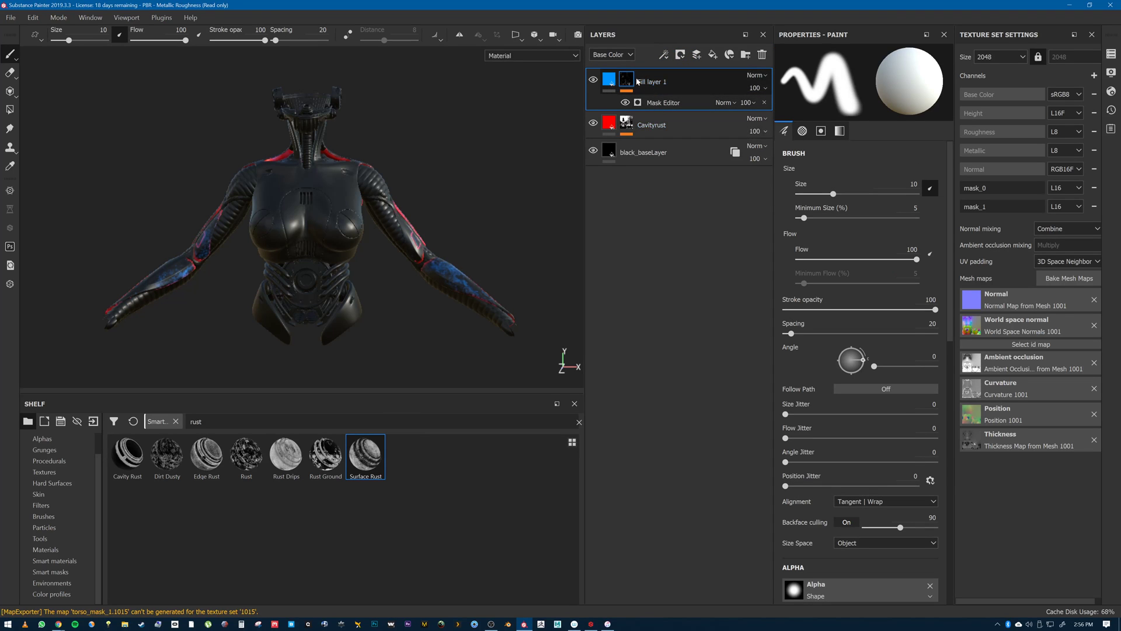
- Instantiate the Cavityrust layer across all the other texture sets
left_click(647, 126)
right_click(648, 125)
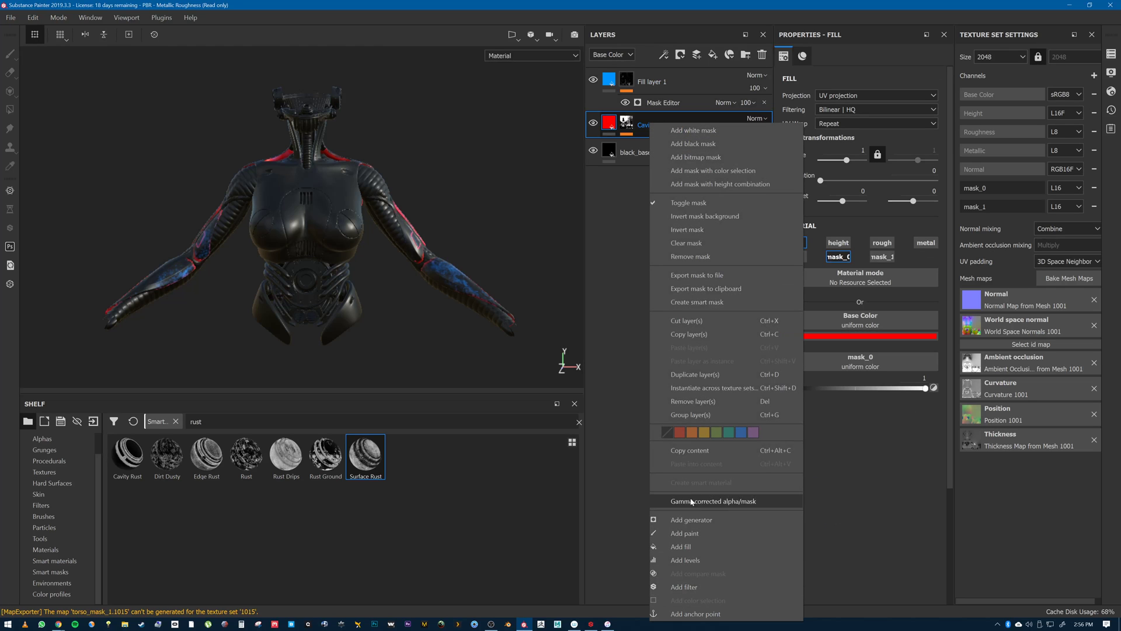
left_click(689, 390)
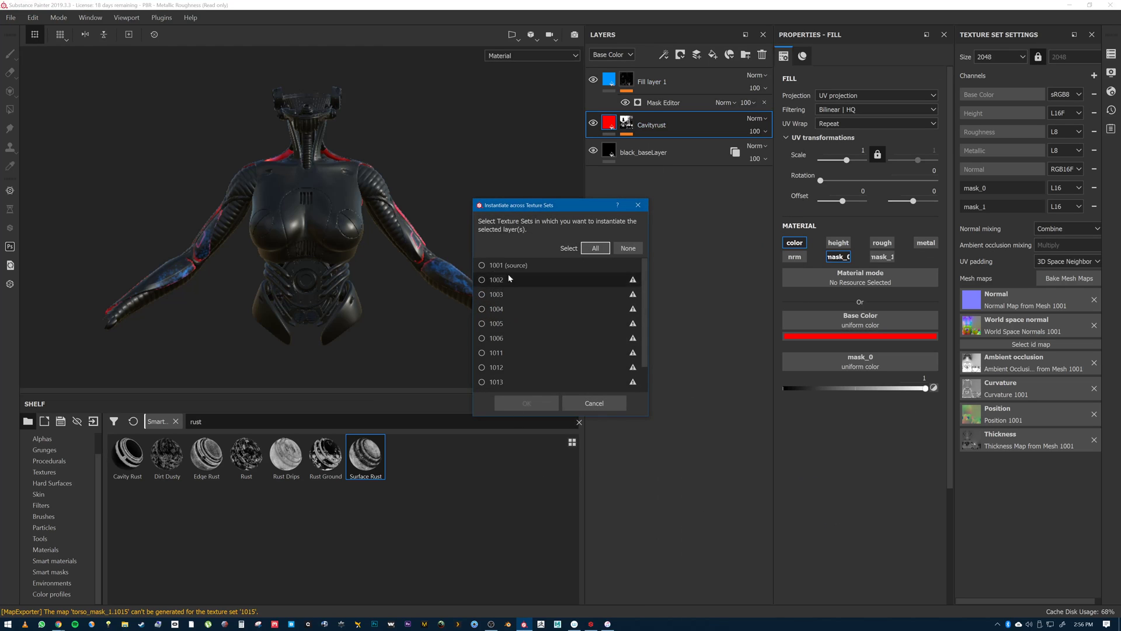
left_click(588, 247)
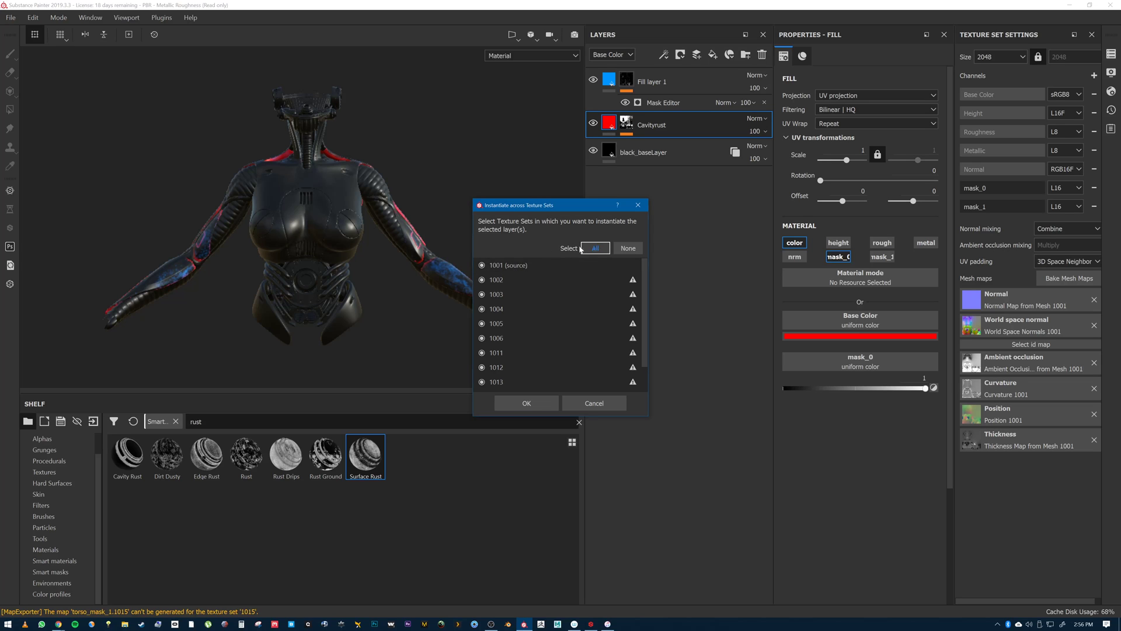
left_click(527, 404)
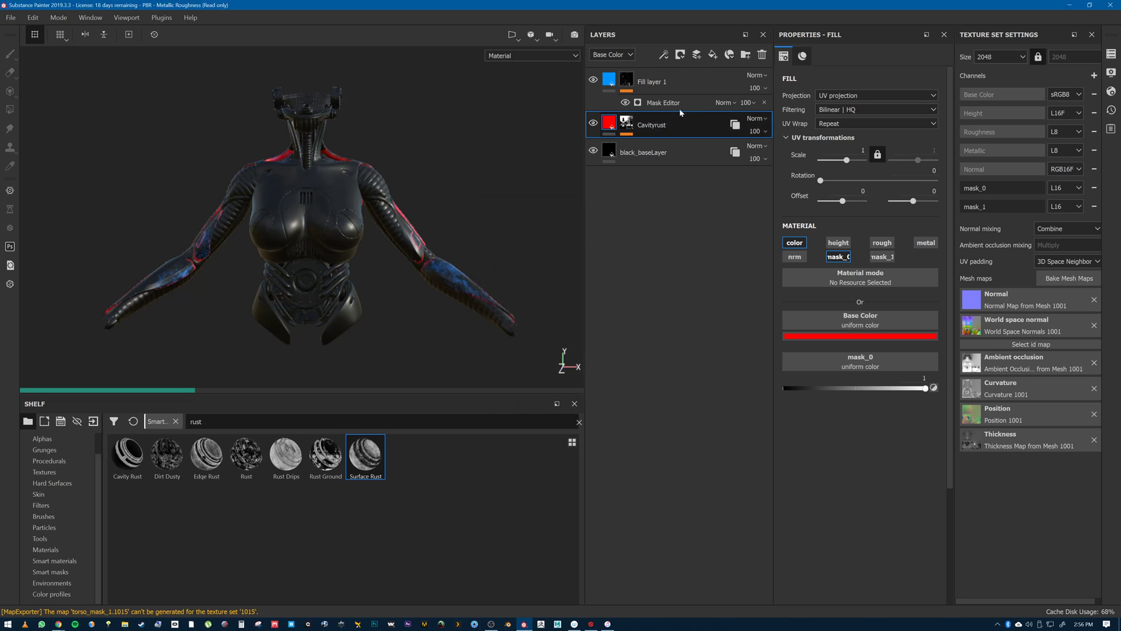
- Instantiate the blue fill layer with its Surface Rust mask across all the other texture sets
right_click(661, 82)
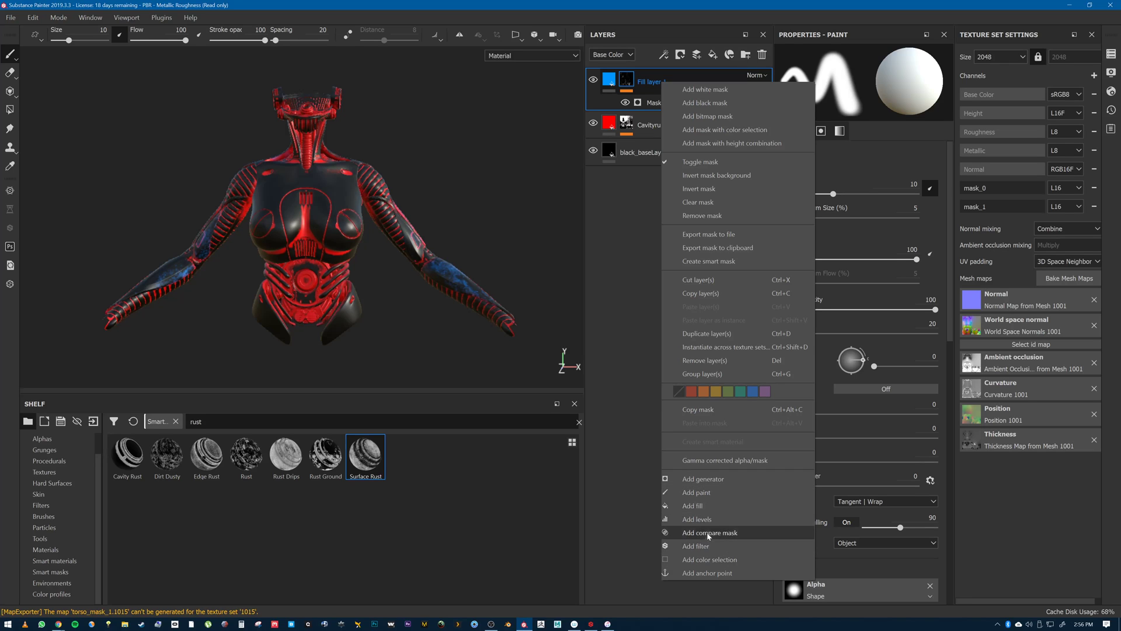
left_click(703, 348)
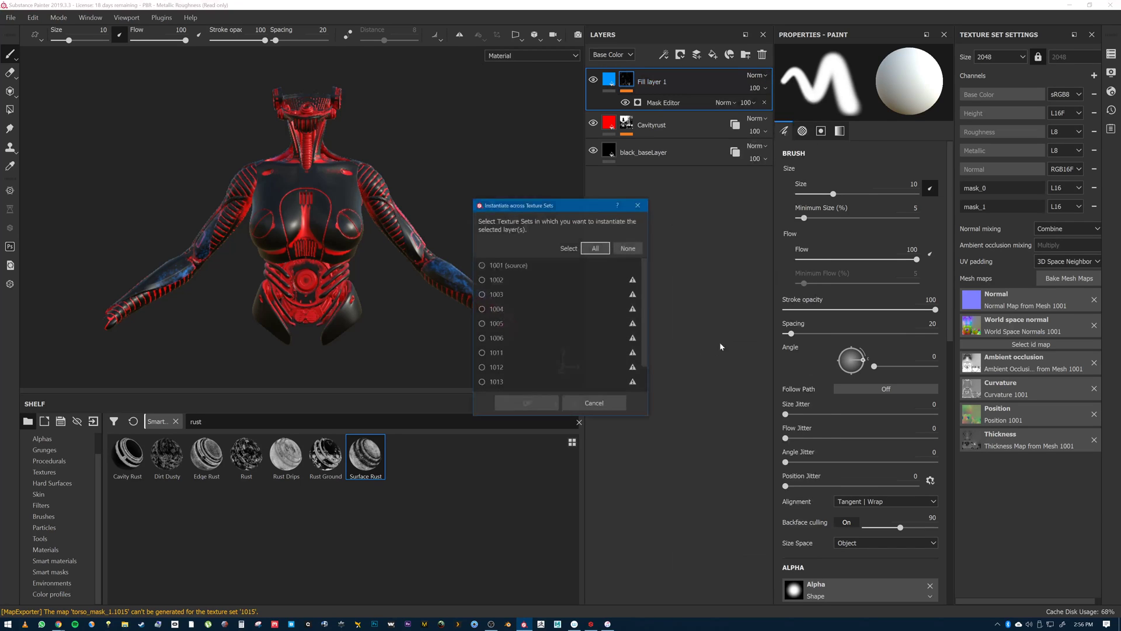
left_click(595, 248)
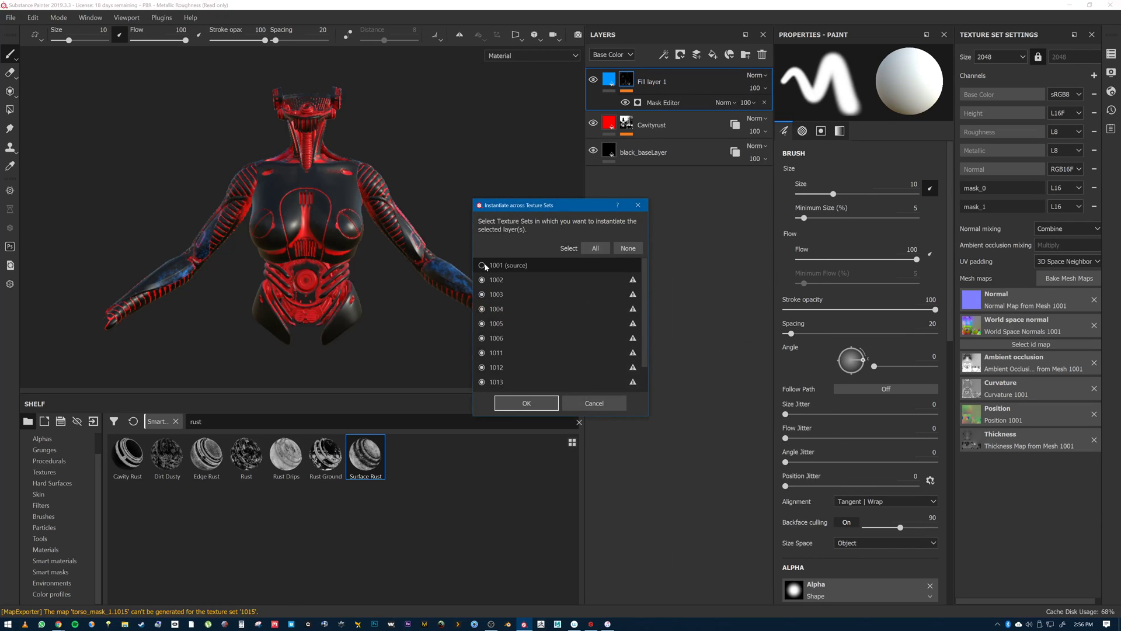
left_click(527, 403)
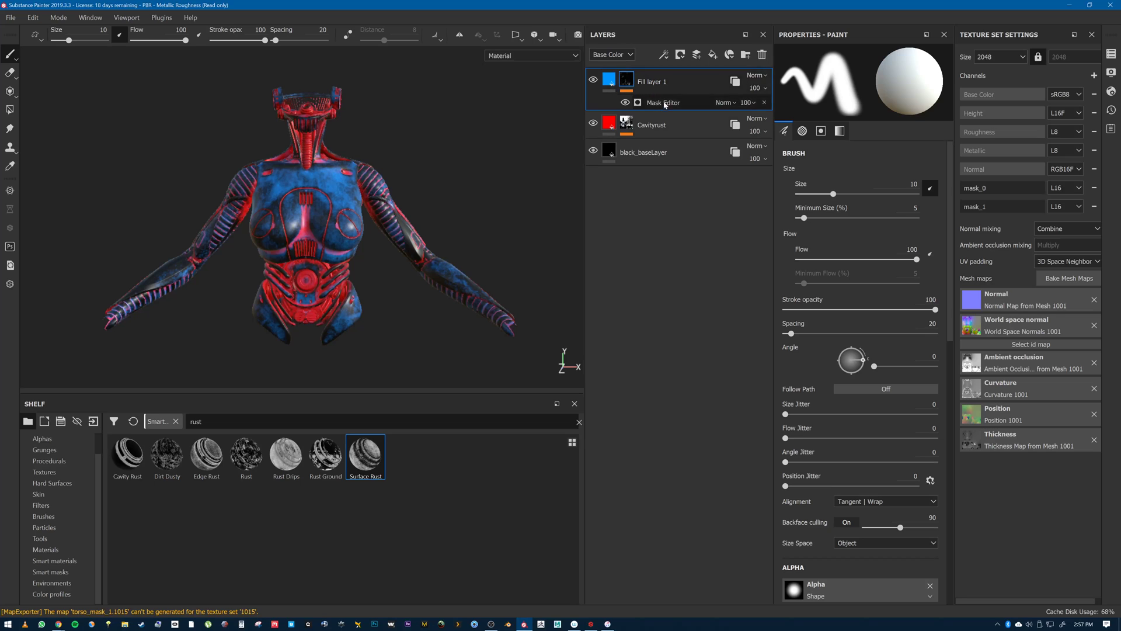
- Check which mask channels are active on the blue fill layer and the Cavityrust layer
left_click(607, 82)
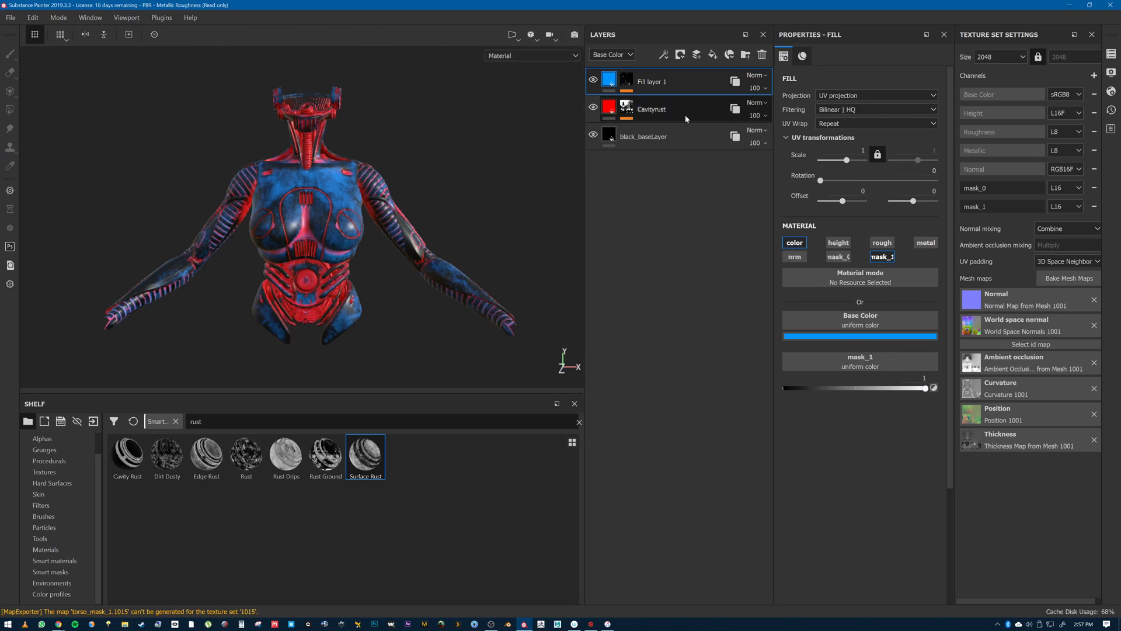
left_click(610, 114)
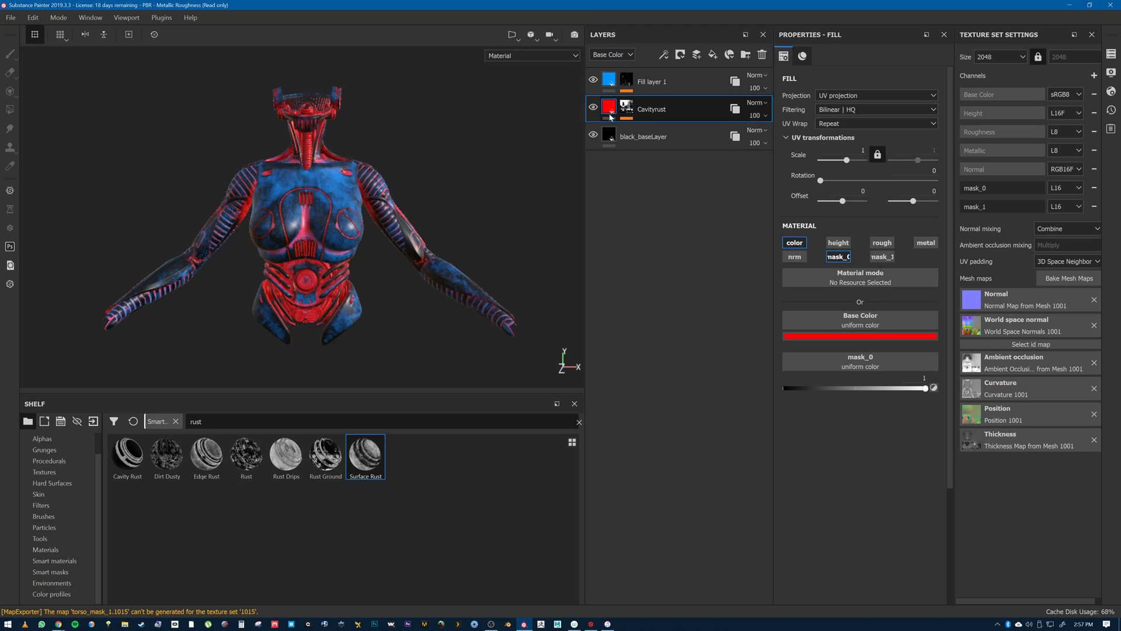
- Compare the active mask channels of the blue fill layer and the Cavityrust layer, and rename the blue fill layer as rust
left_click(610, 85)
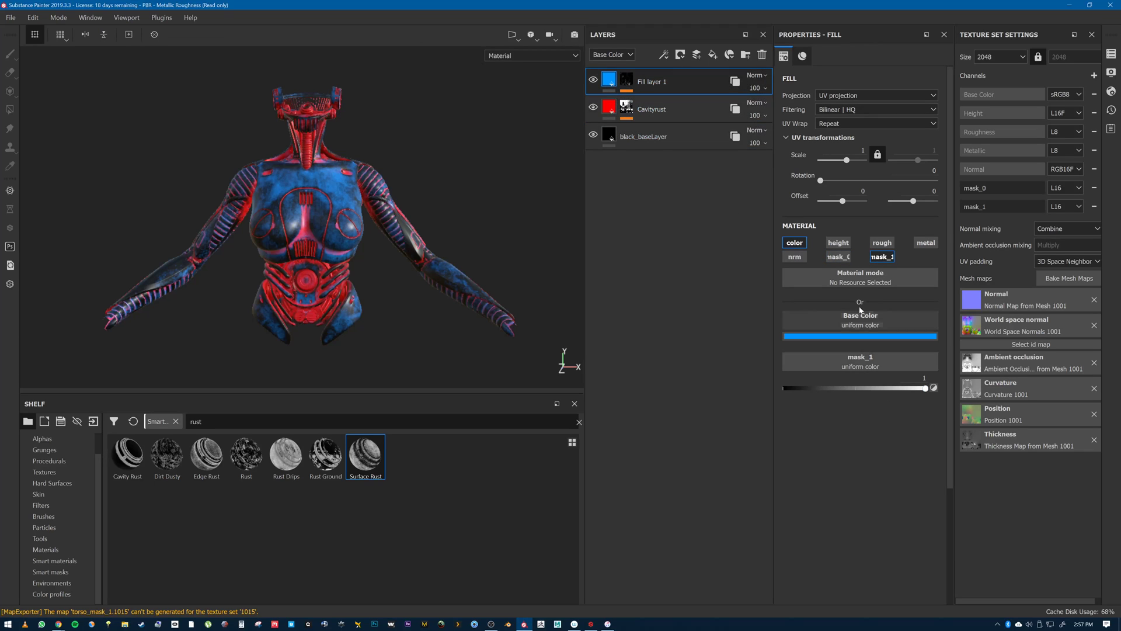
left_click(611, 111)
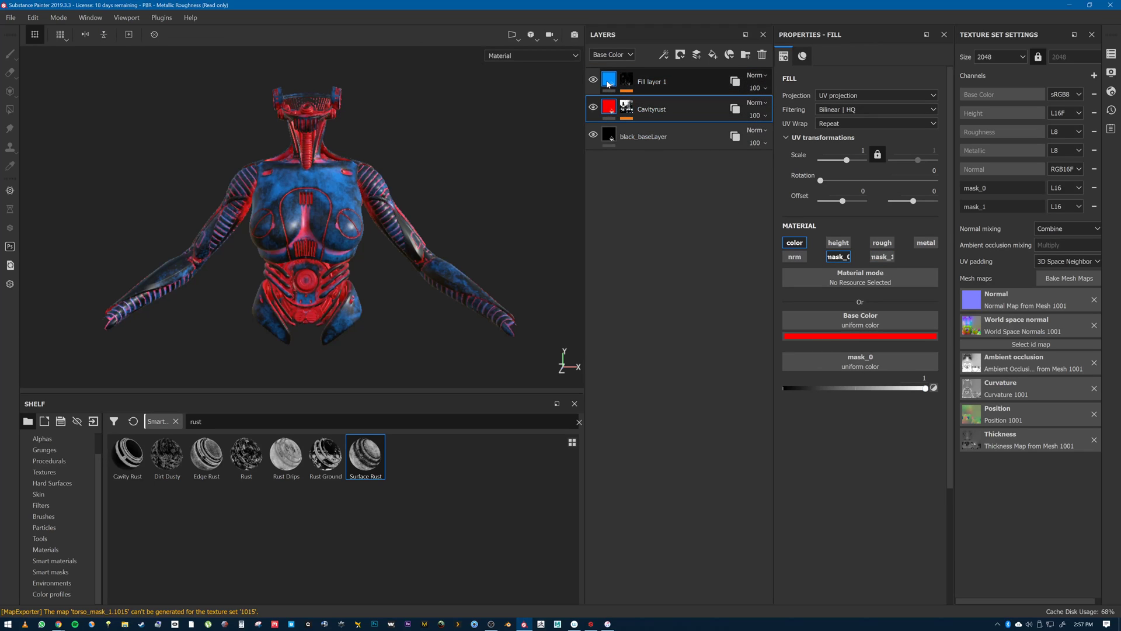
left_click(607, 85)
left_click(610, 110)
left_click(608, 83)
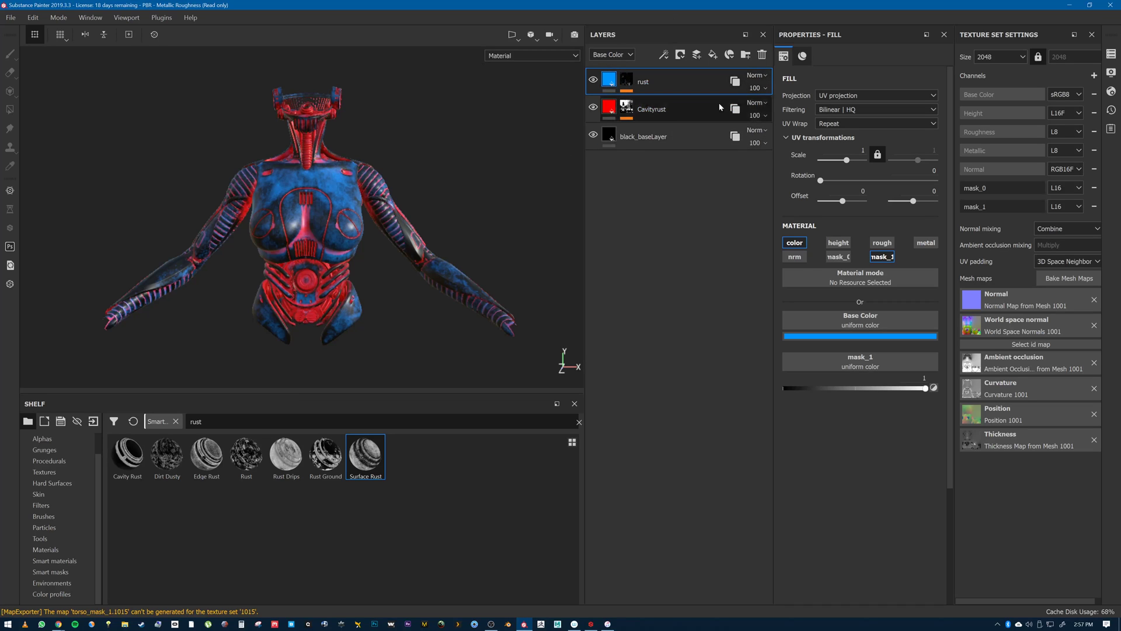
- Export all texture sets as 16-bit tiff to the TEST folder with the Arnold 5 UDIM (AiStandard)_Masks config, and open that folder
left_click(12, 18)
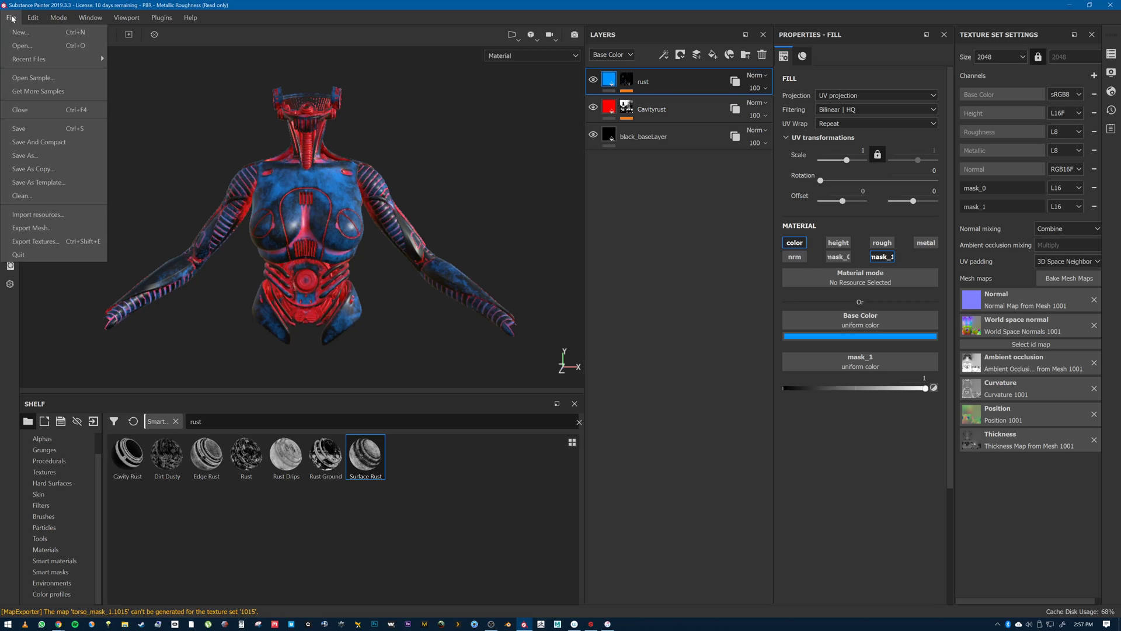
left_click(56, 241)
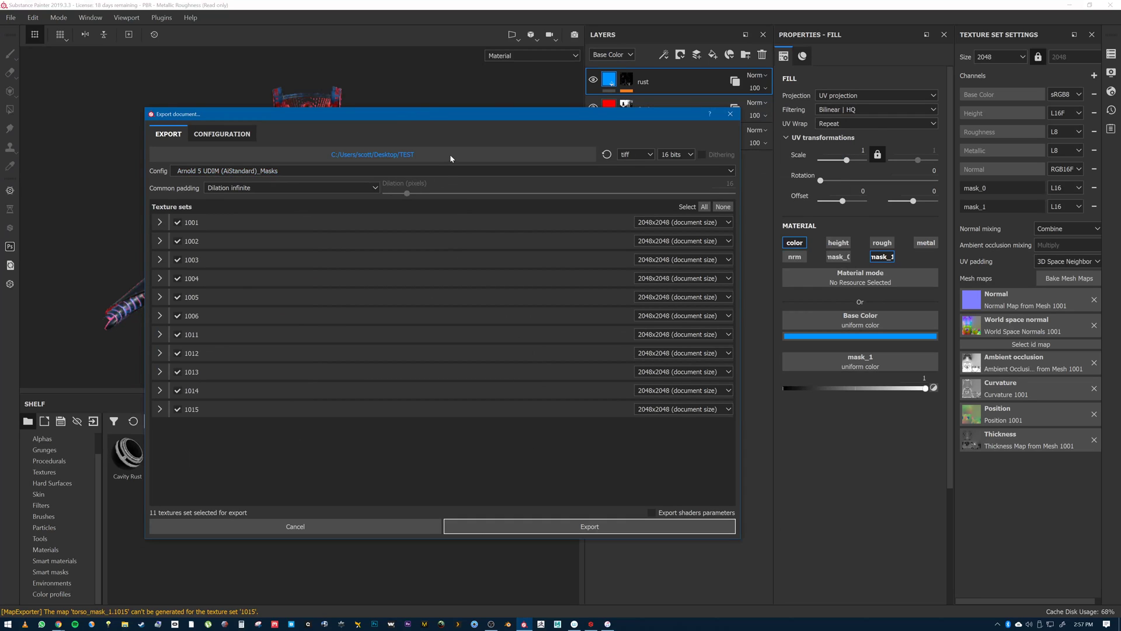
left_click(506, 526)
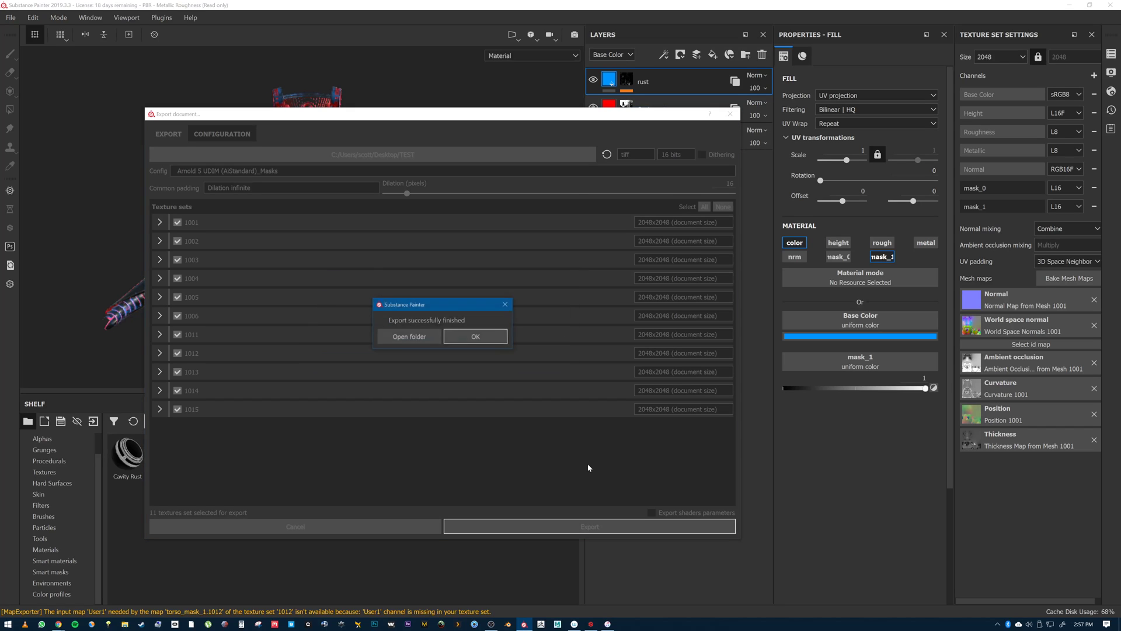
left_click(411, 338)
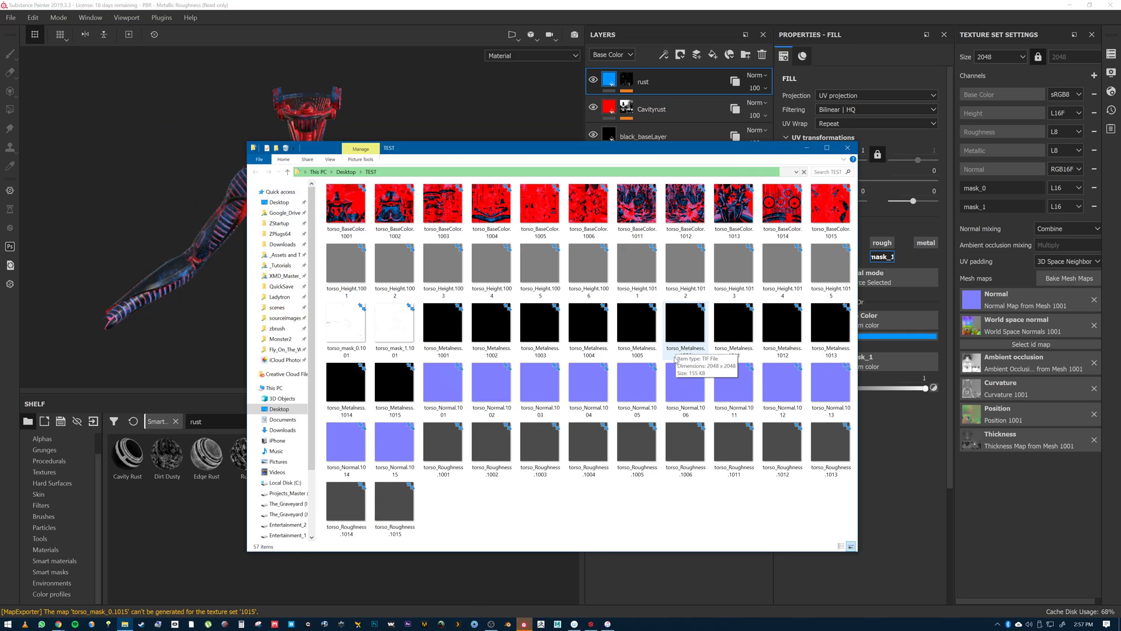
- View the exported torso_mask_0.1001 image full size and close it
left_click(348, 326)
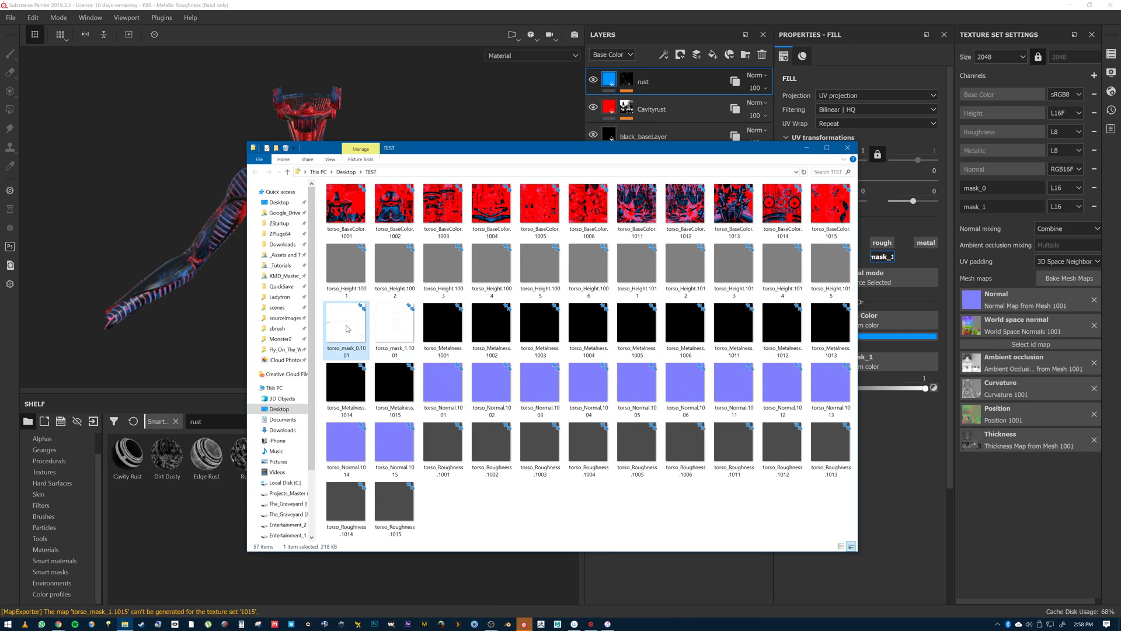
double_click(347, 327)
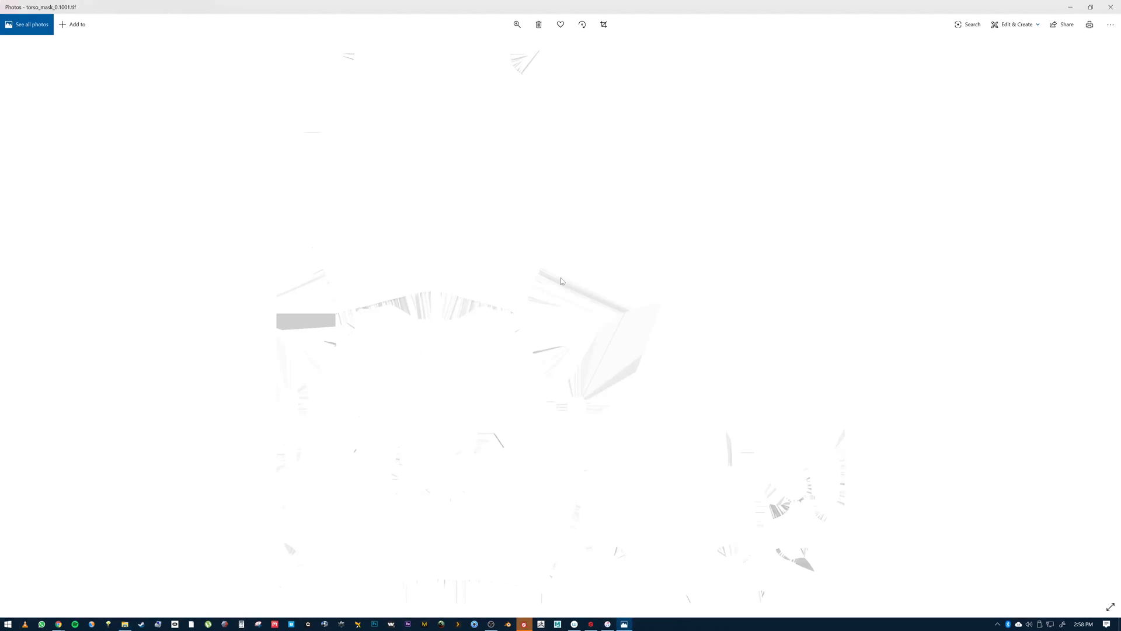
left_click(1110, 7)
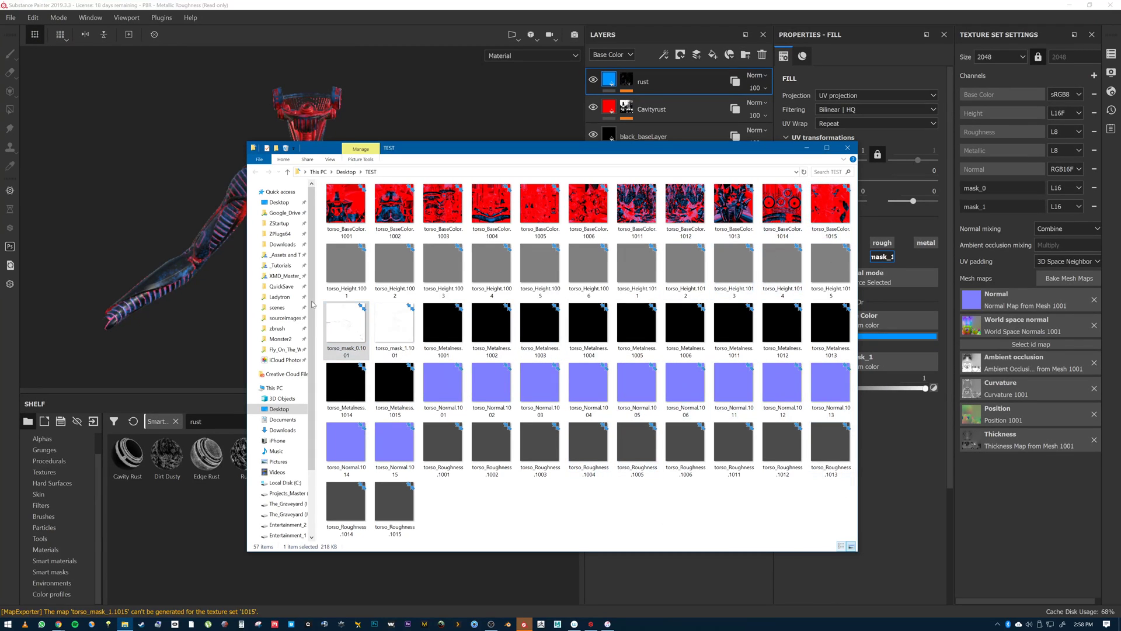
- Delete all the exported maps from the TEST folder and close the folder
left_click(350, 209)
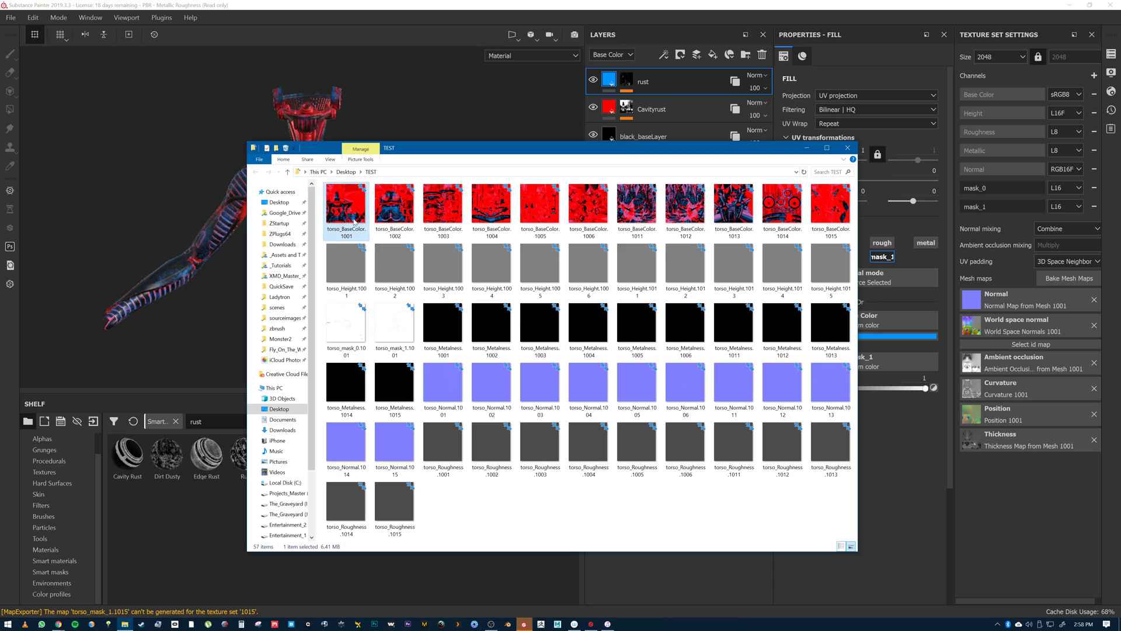
left_click(409, 507, "shift")
key("Delete")
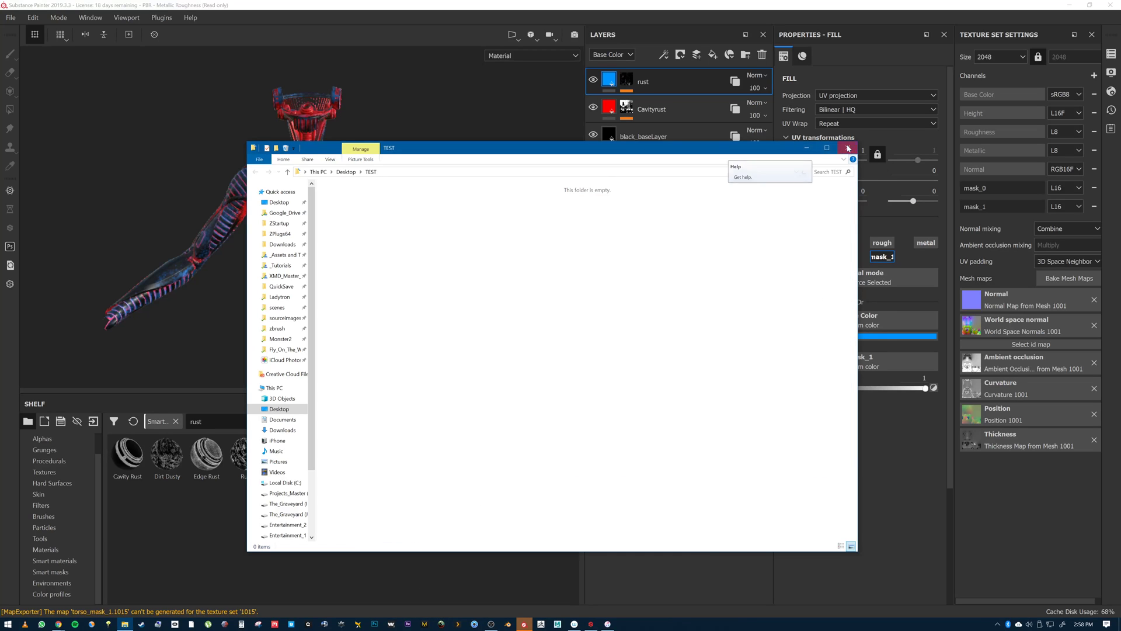
left_click(847, 150)
- Set the rust layer's mask_1 value and the Cavityrust layer's mask_0 value to 0
left_click_drag(784, 403, 784, 403)
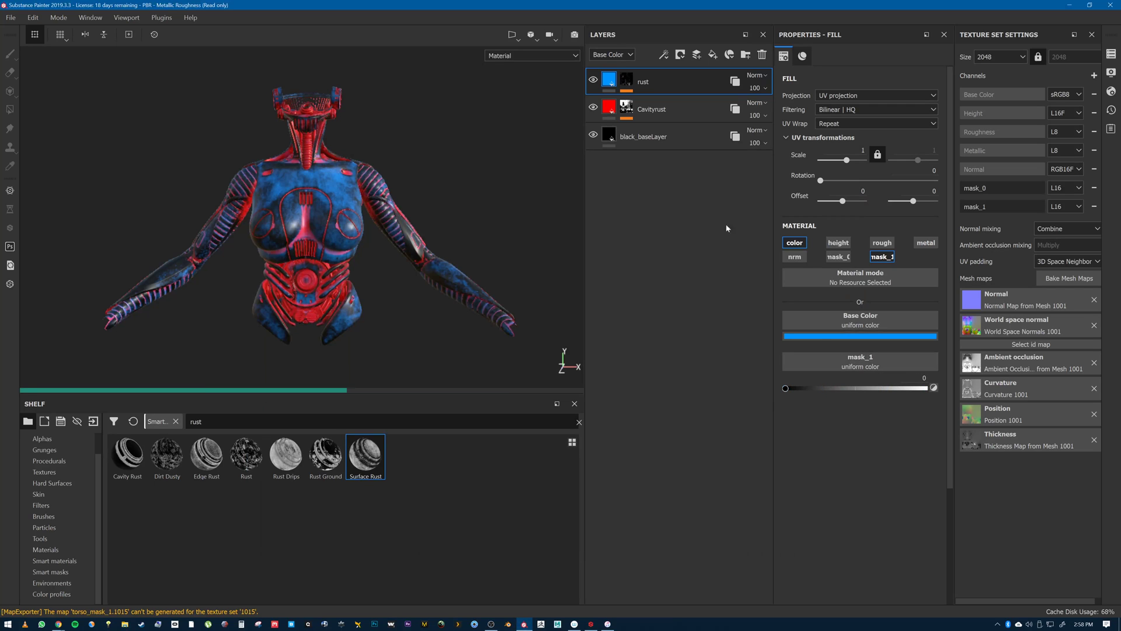
left_click(628, 107)
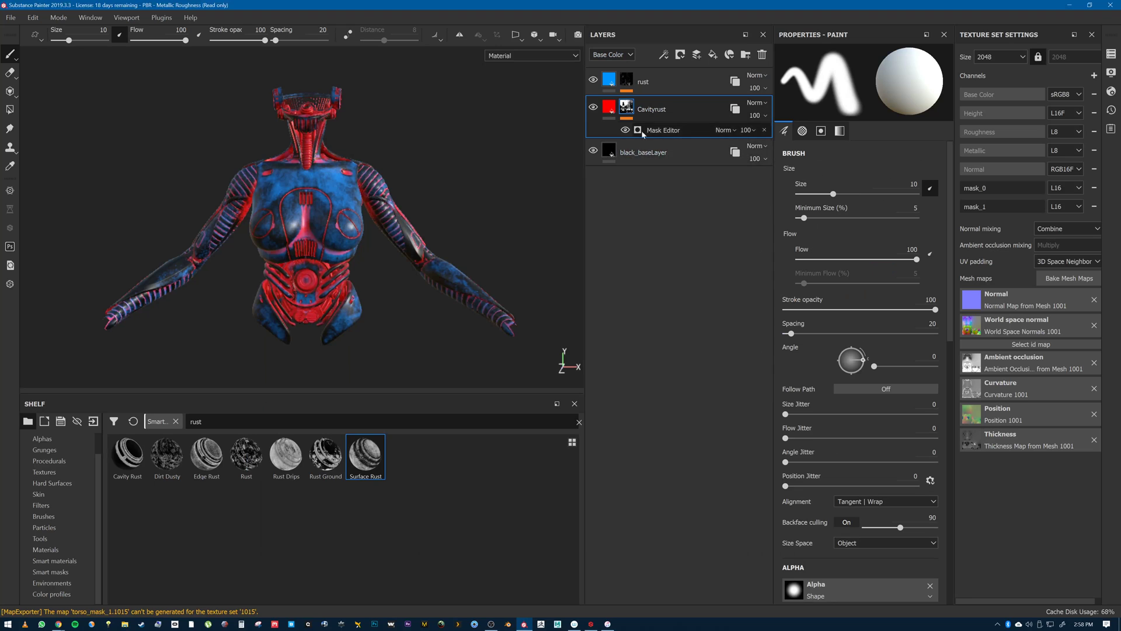
left_click(609, 107)
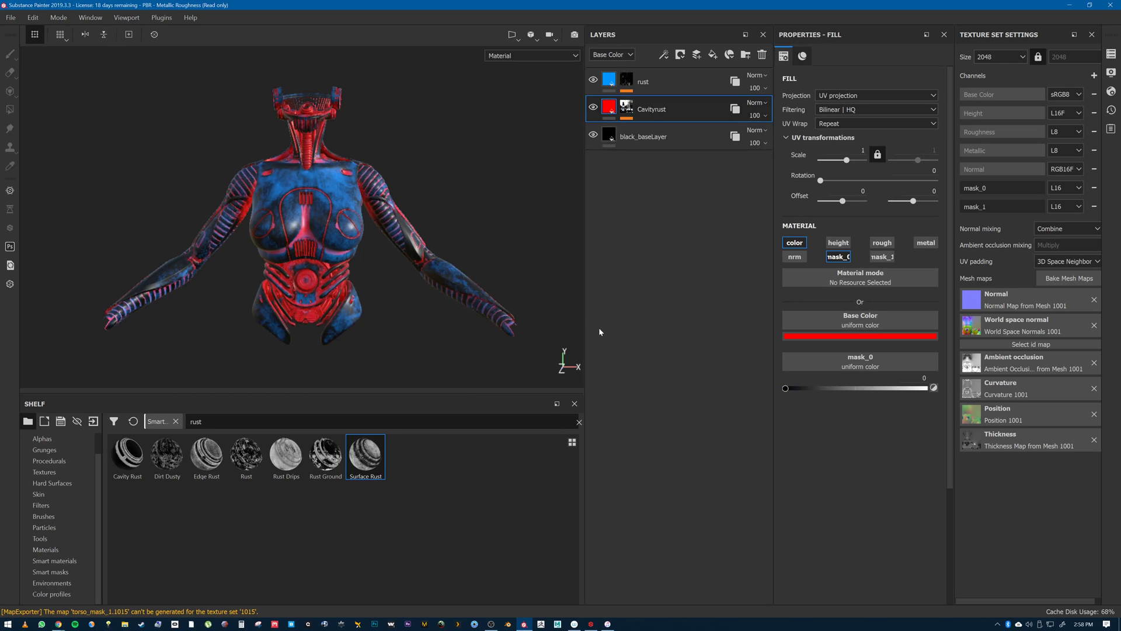
- Re-export all texture sets to the TEST folder with the Arnold 5 UDIM (AiStandard)_Masks config, and open the output folder
left_click(11, 18)
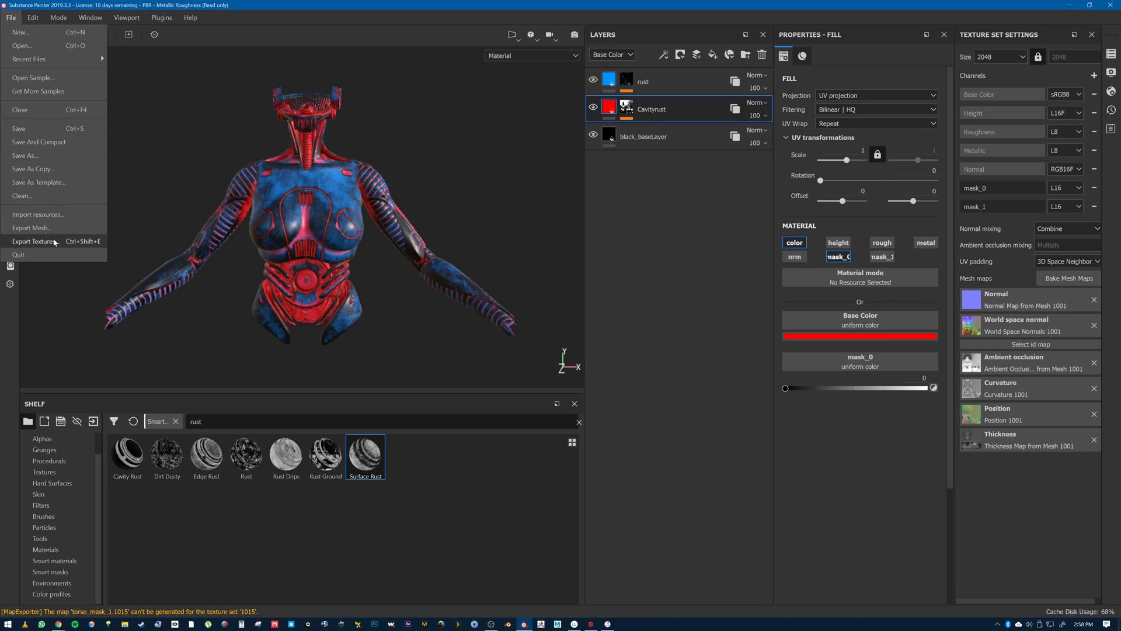
left_click(35, 241)
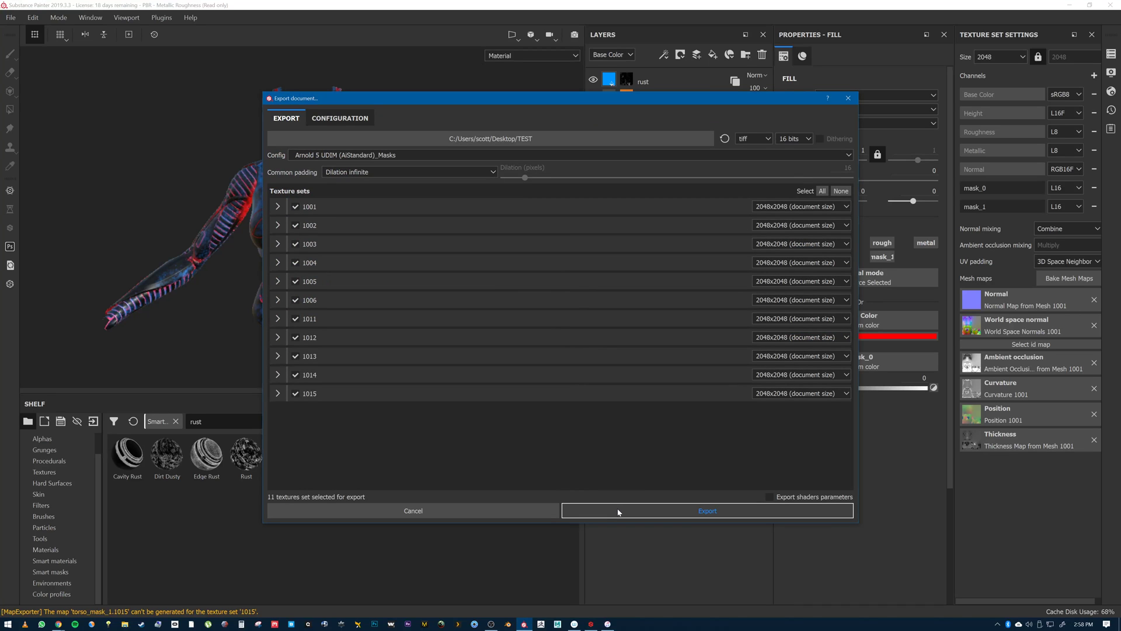
left_click(619, 512)
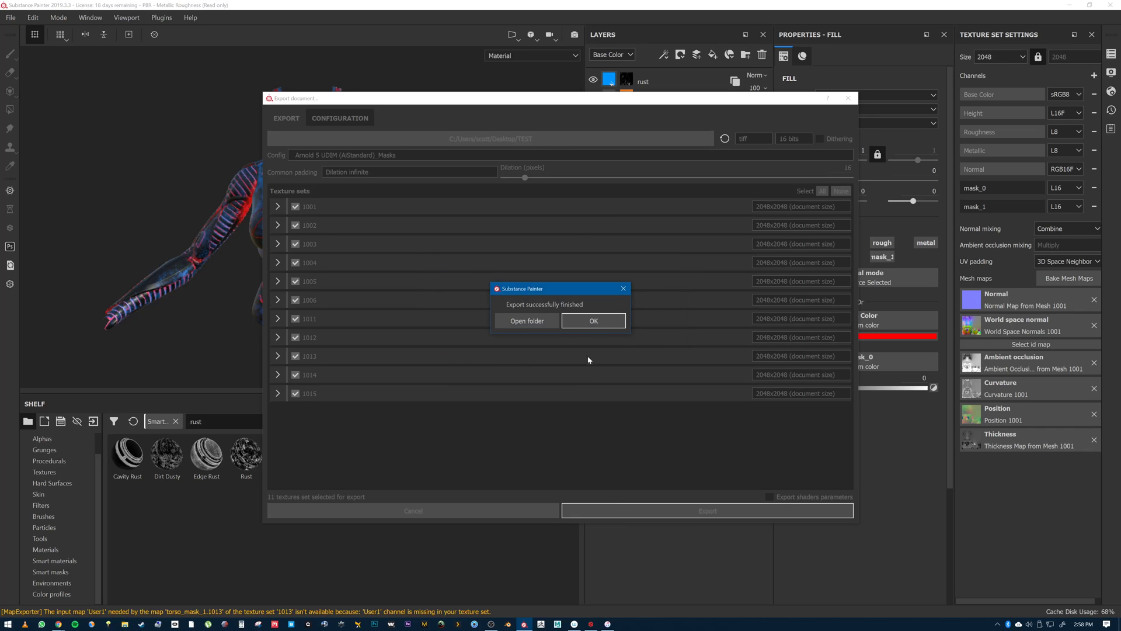
left_click(527, 321)
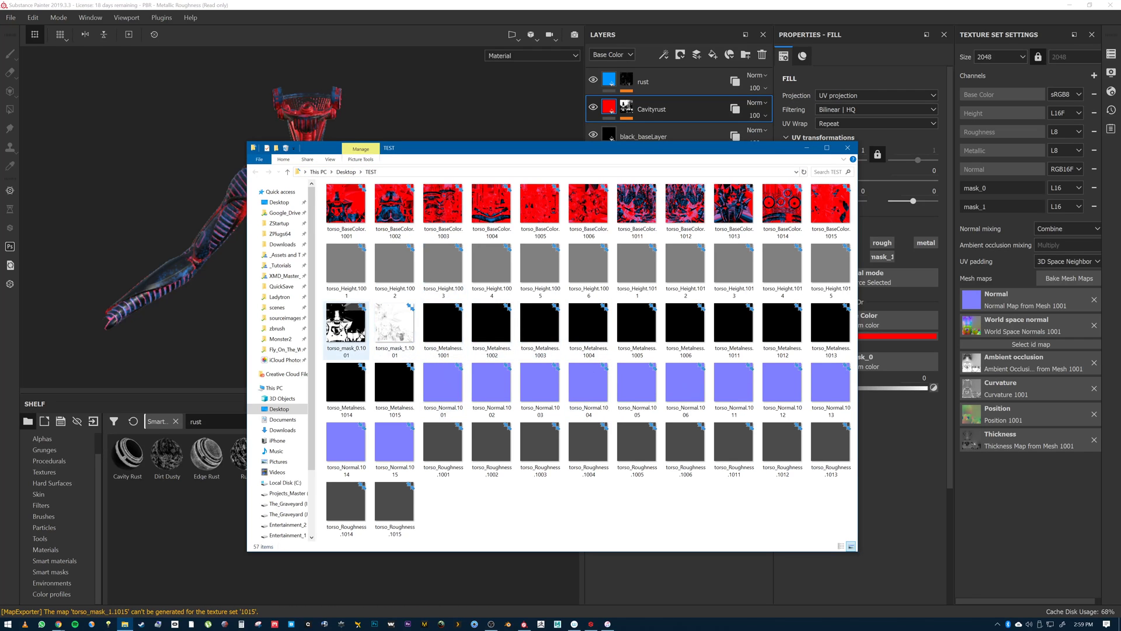
- Open the exported torso_mask_0.1001 and torso_mask_1.1001 images in separate windows and arrange them beside the file list for comparison
double_click(343, 325)
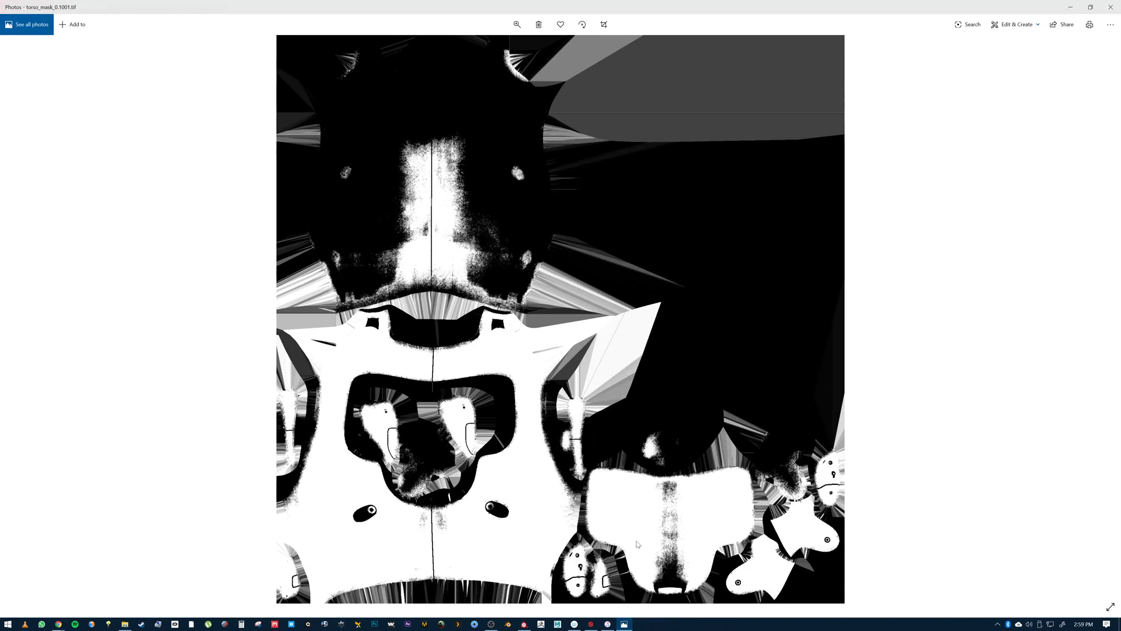
left_click(1090, 7)
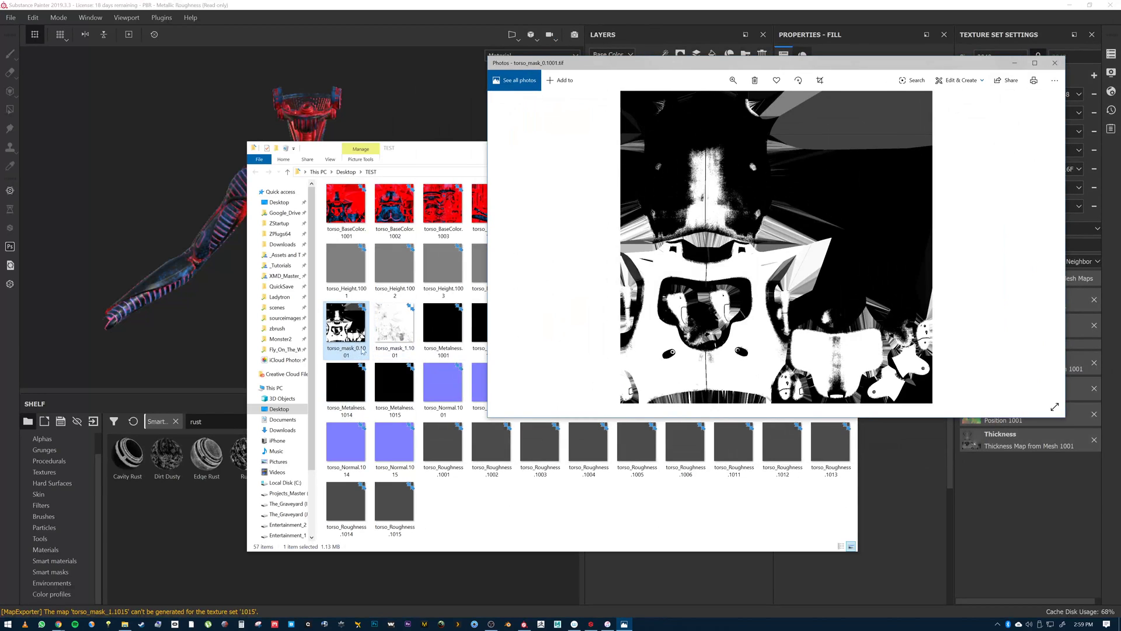
double_click(390, 332)
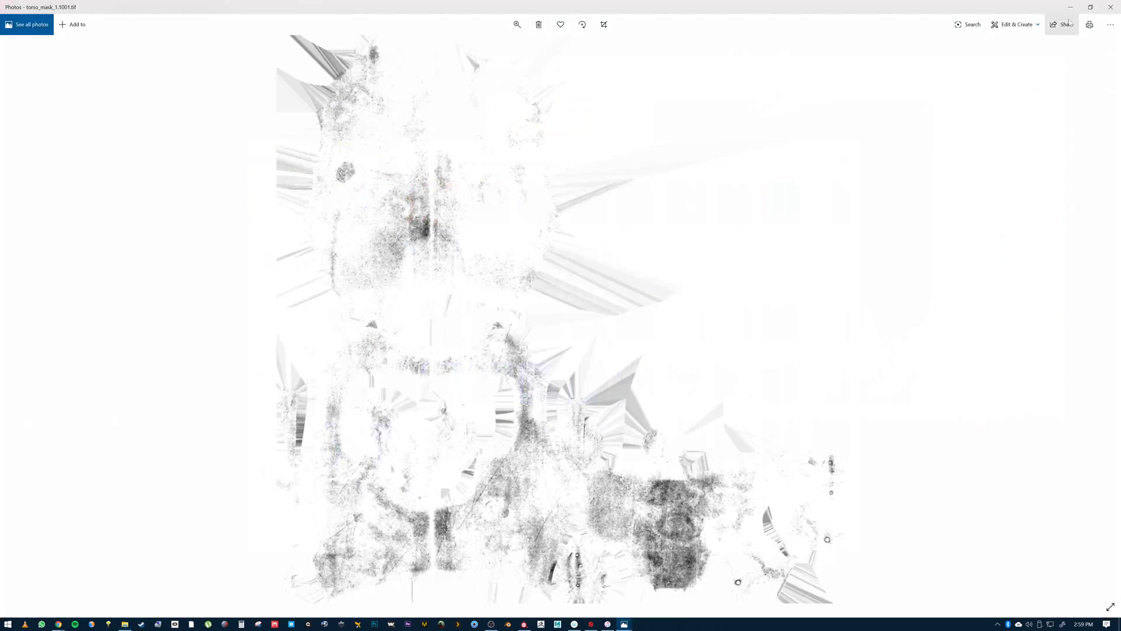
left_click(1090, 7)
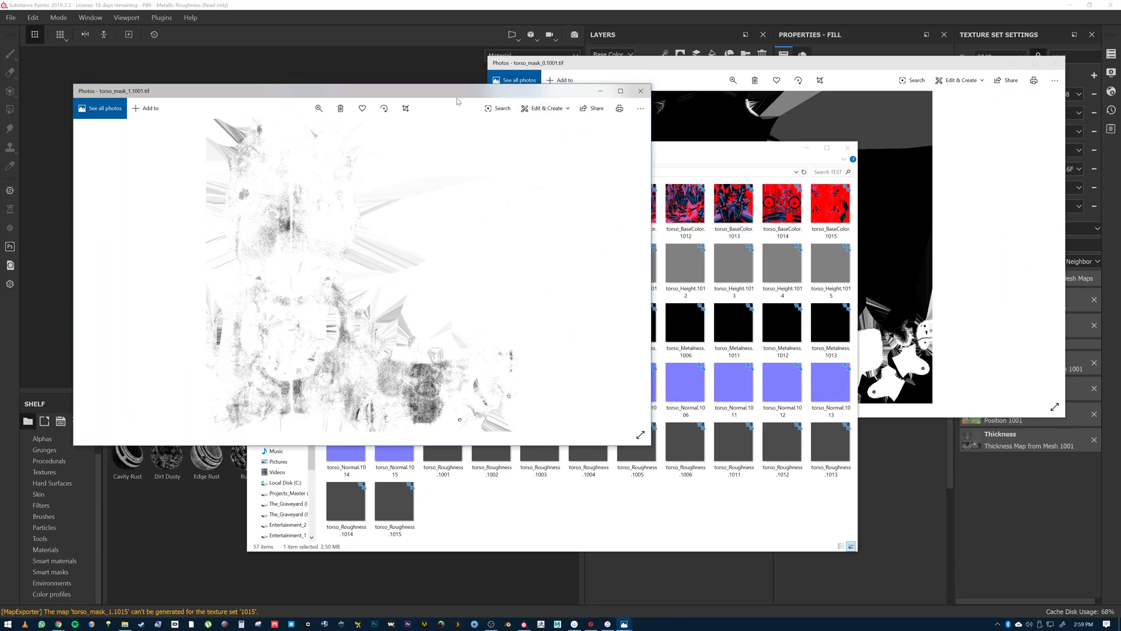
left_click_drag(458, 101, 410, 107)
left_click_drag(631, 154, 847, 143)
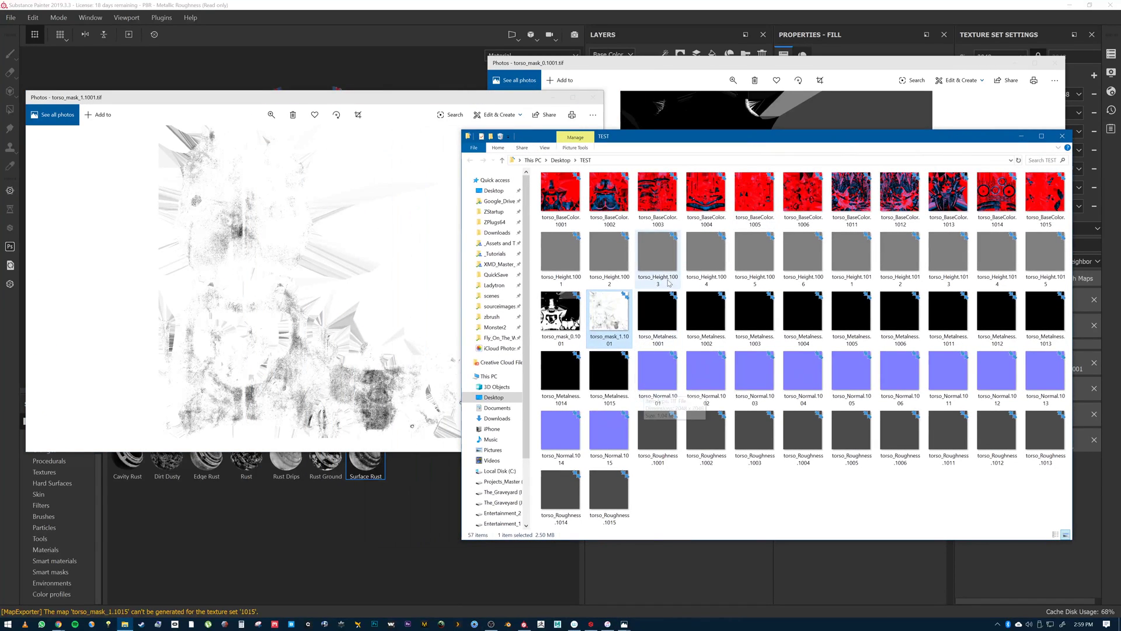